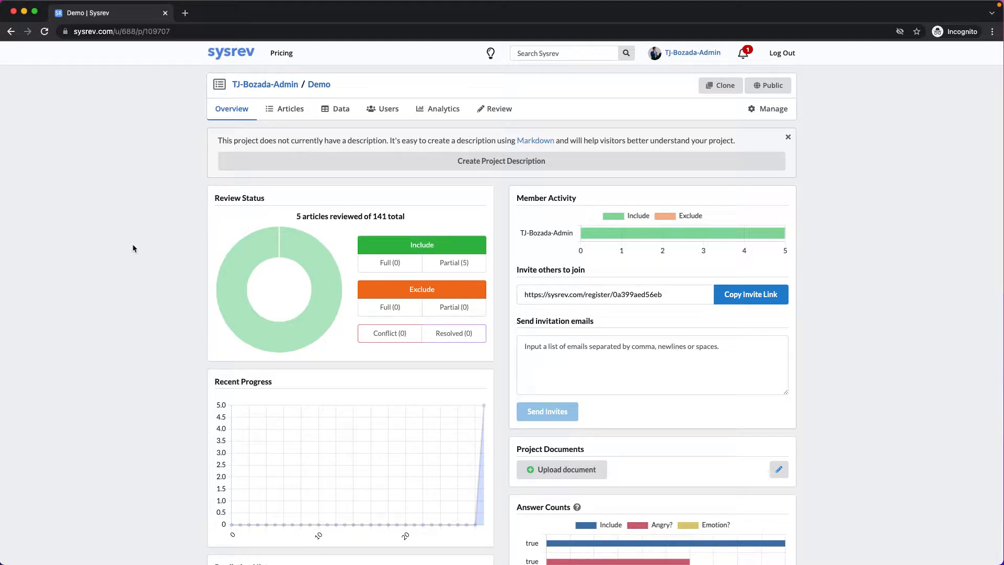
Step: List the articles answered true for "Angry?" from the Demo project's Answer Counts chart, and return to the project overview
scroll(133, 245, down, 3)
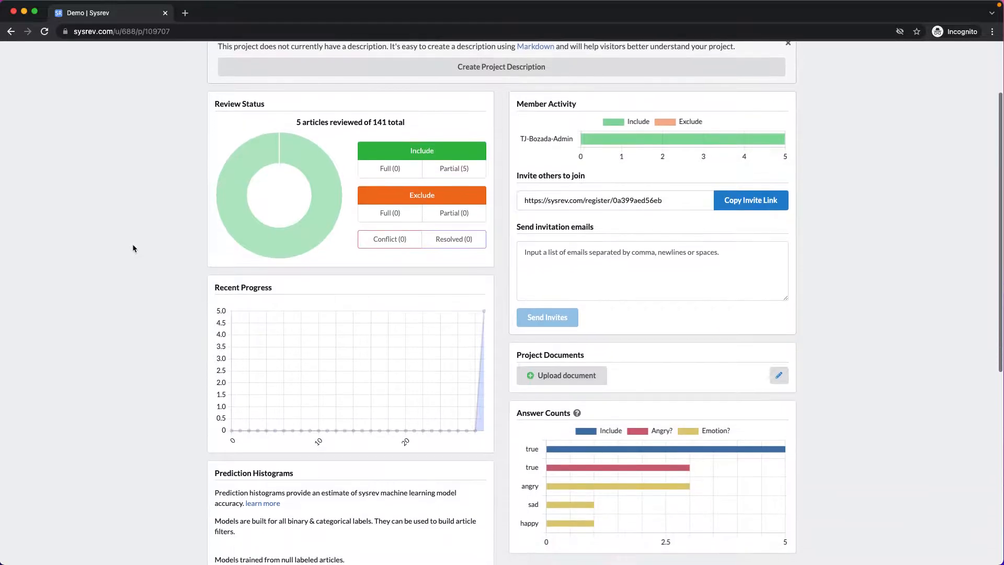
scroll(133, 247, down, 1)
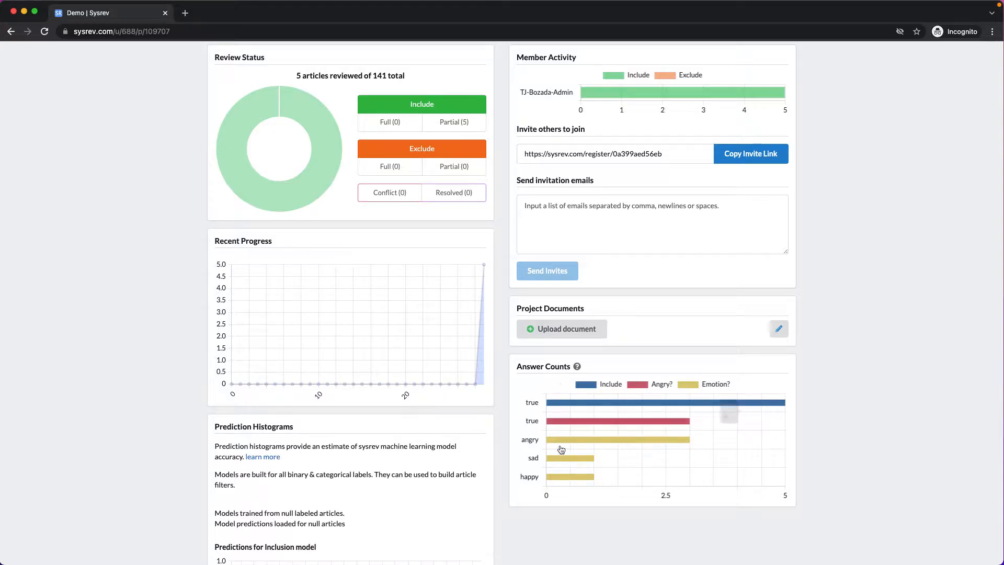
mouse_move(568, 444)
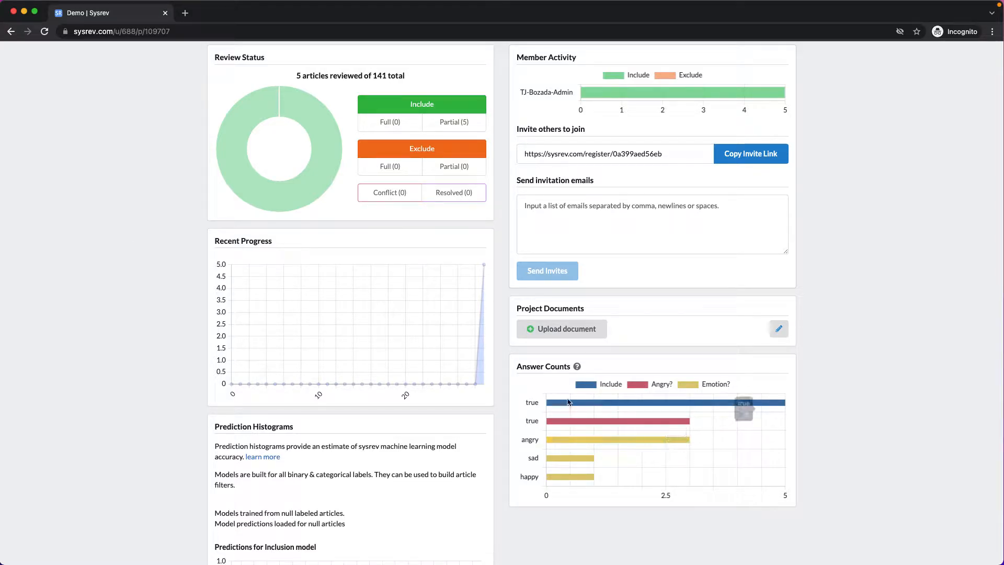
click(561, 424)
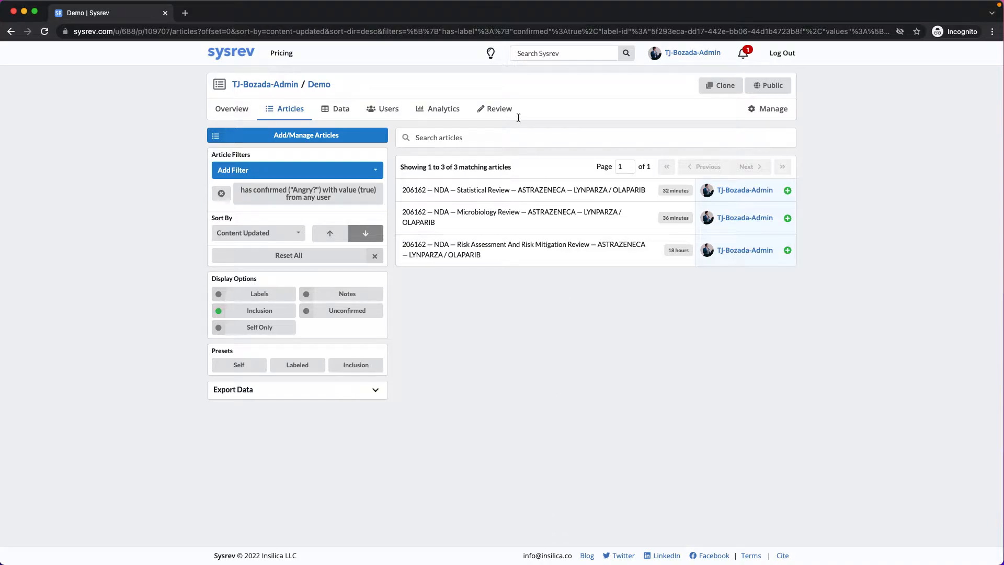
click(466, 35)
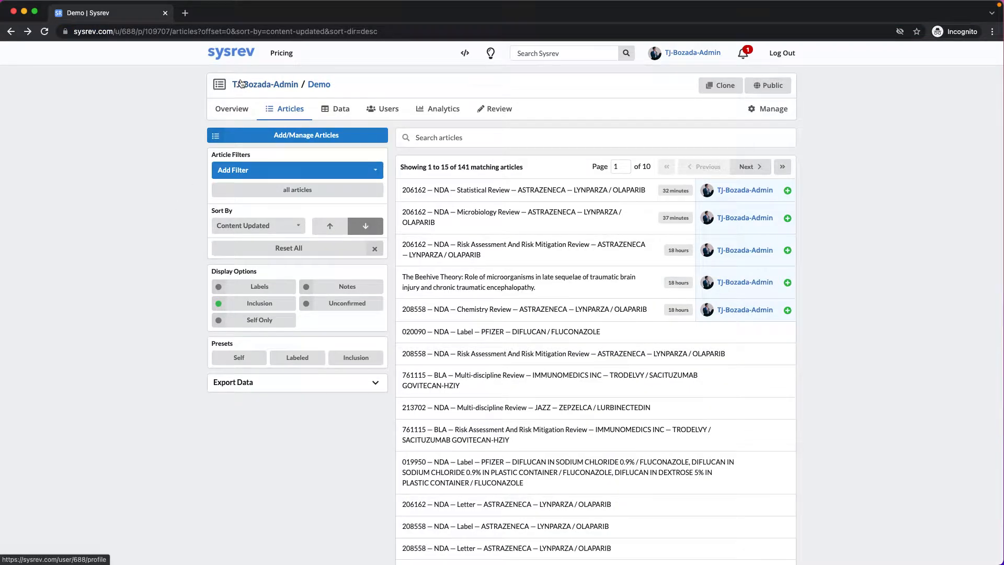
click(232, 110)
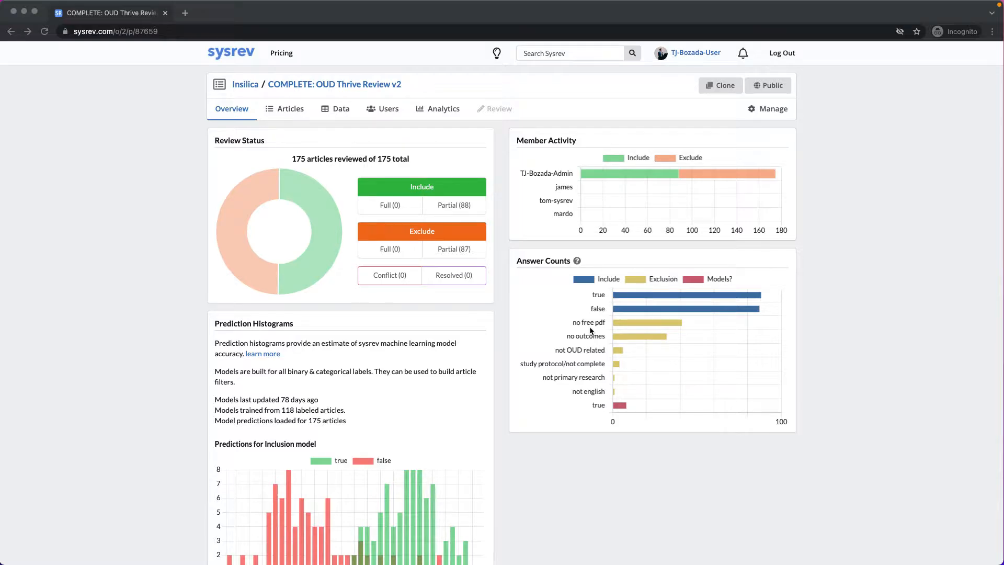
Step: List the articles with the Exclusion answer "no free pdf" from the Answer Counts chart, and return to the project overview
click(626, 323)
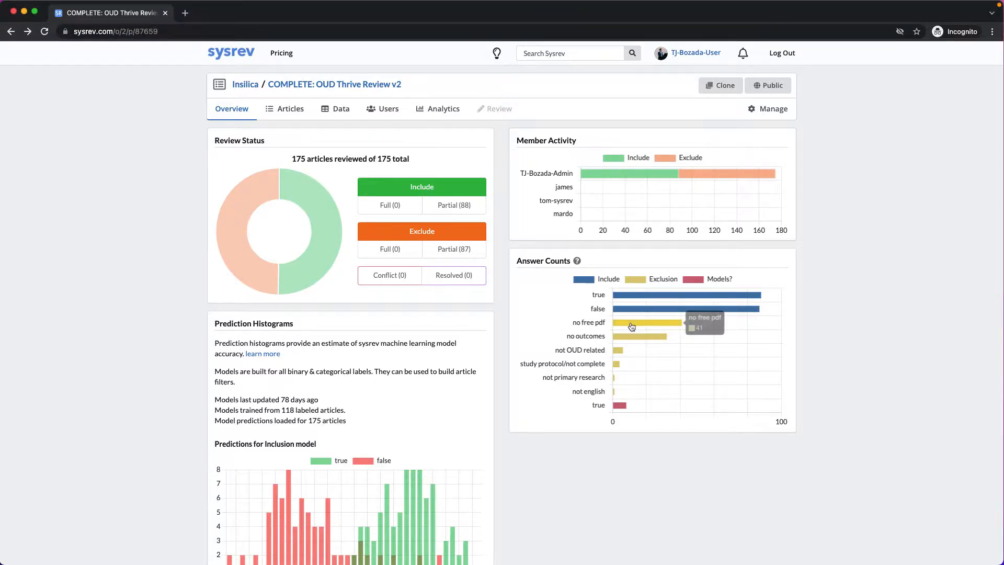
click(631, 325)
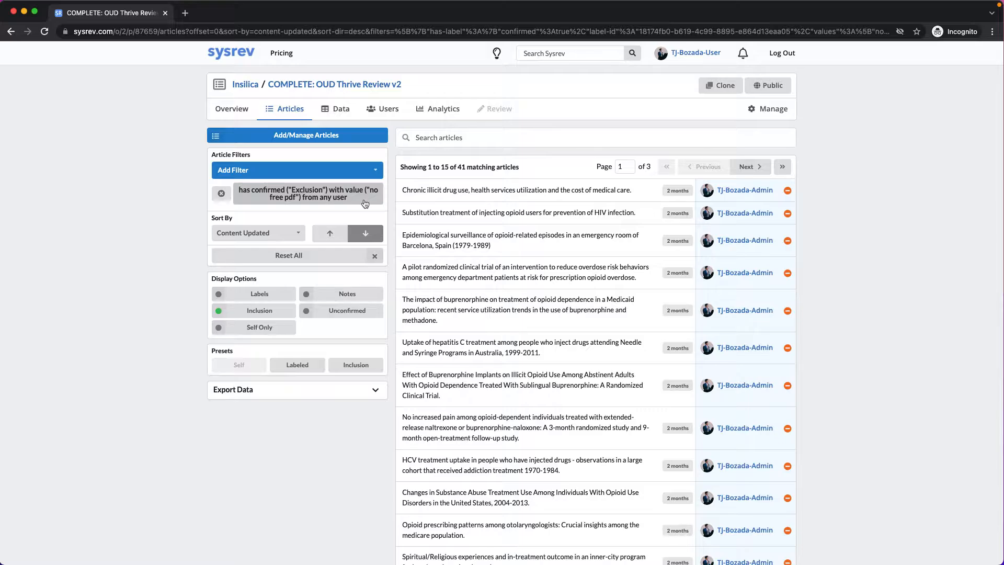
click(234, 111)
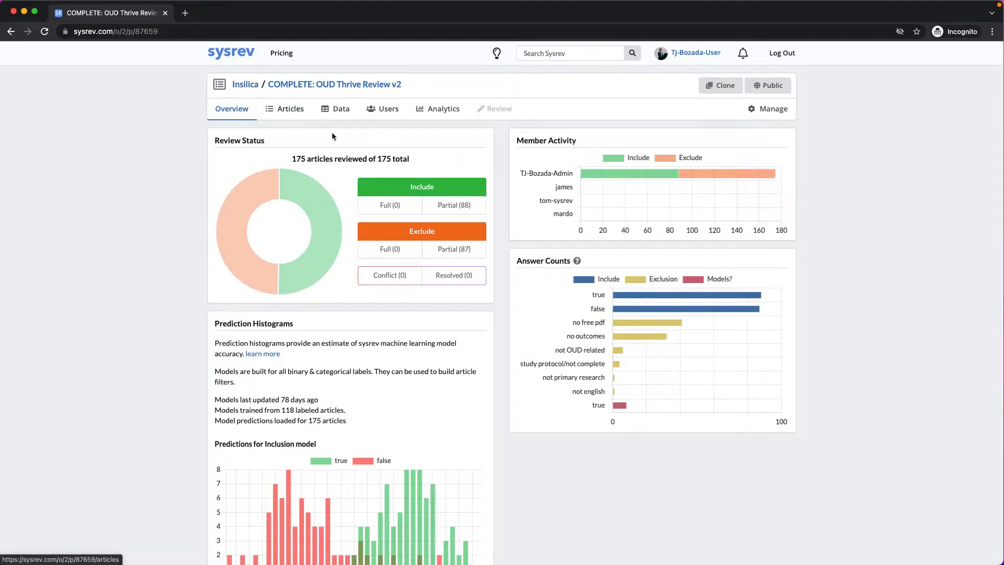
Step: List the partially included articles from the Review Status summary, select the filtered page's address, and remove the consensus filter
click(454, 209)
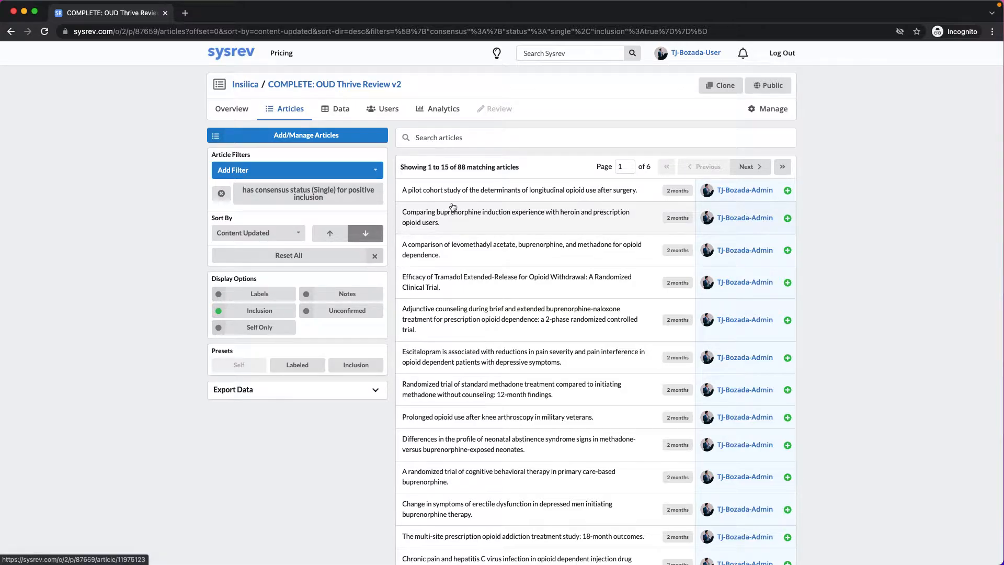
click(460, 31)
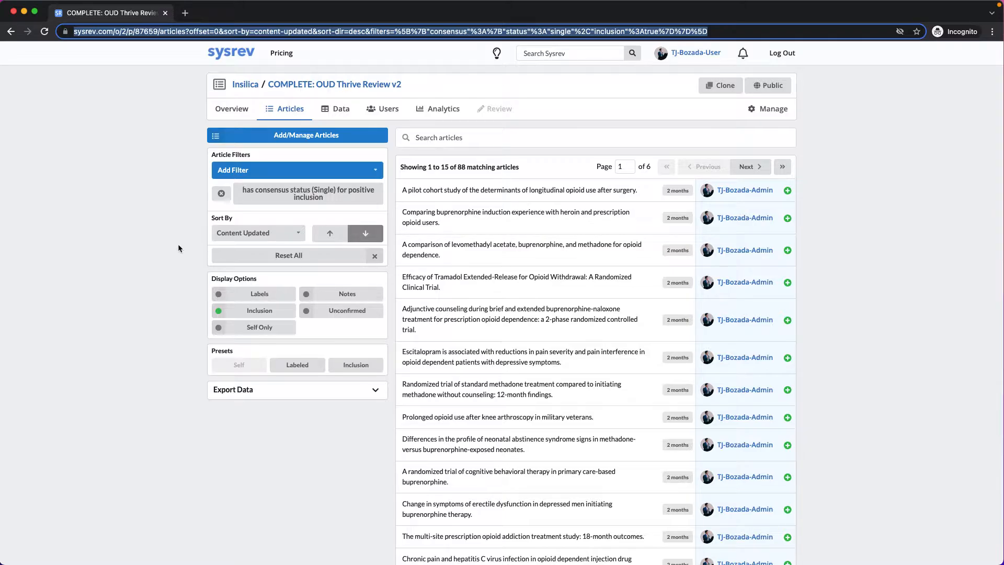
click(221, 193)
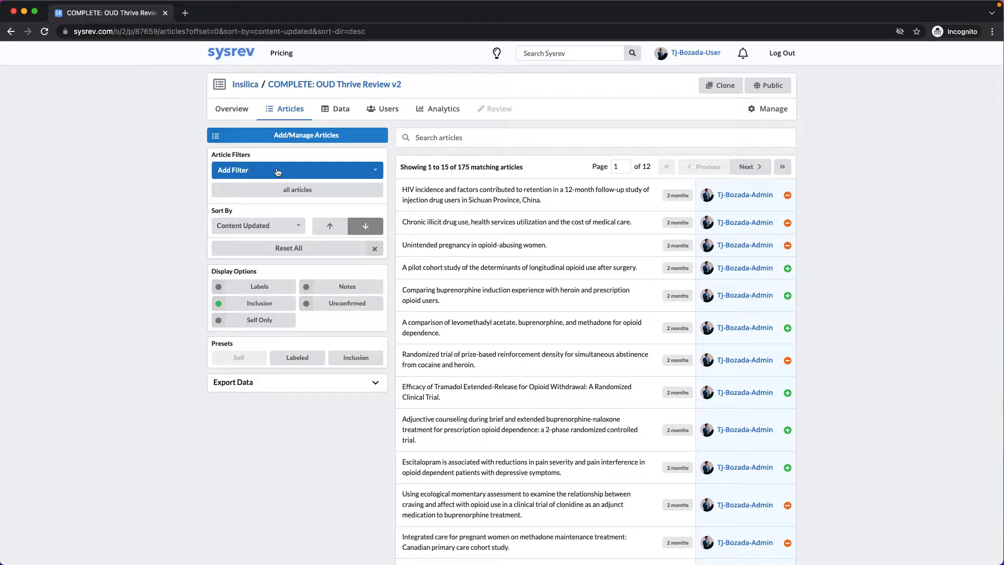
Step: Add a source filter that matches articles from the EndNote XML source Articles_P80652_0908_A175.xml
click(277, 171)
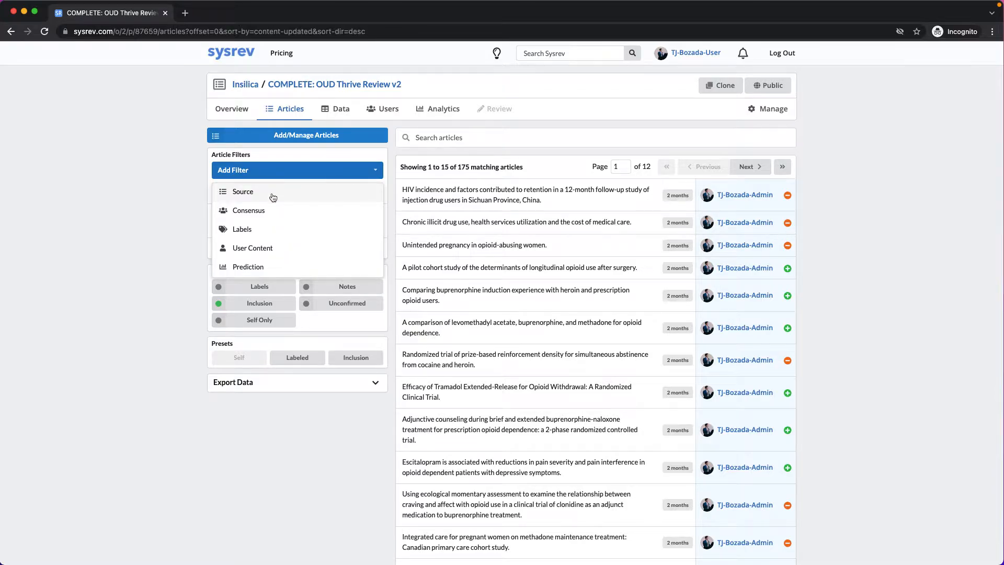
click(273, 194)
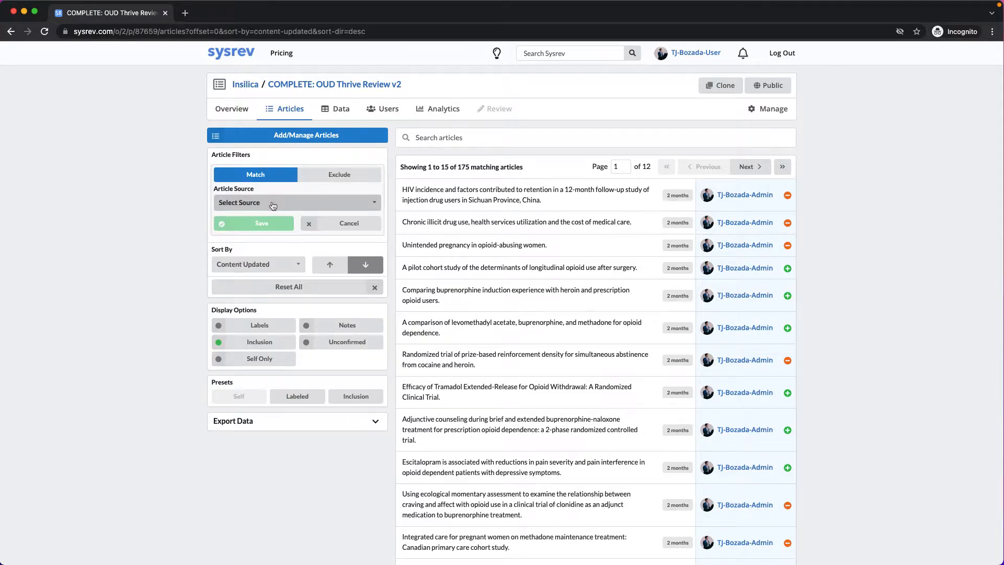
click(272, 203)
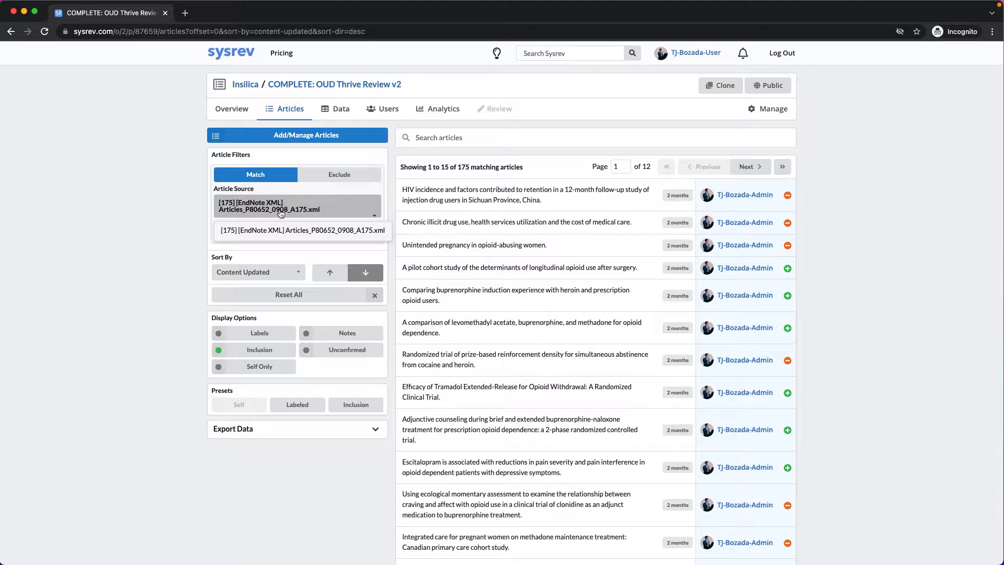
click(281, 236)
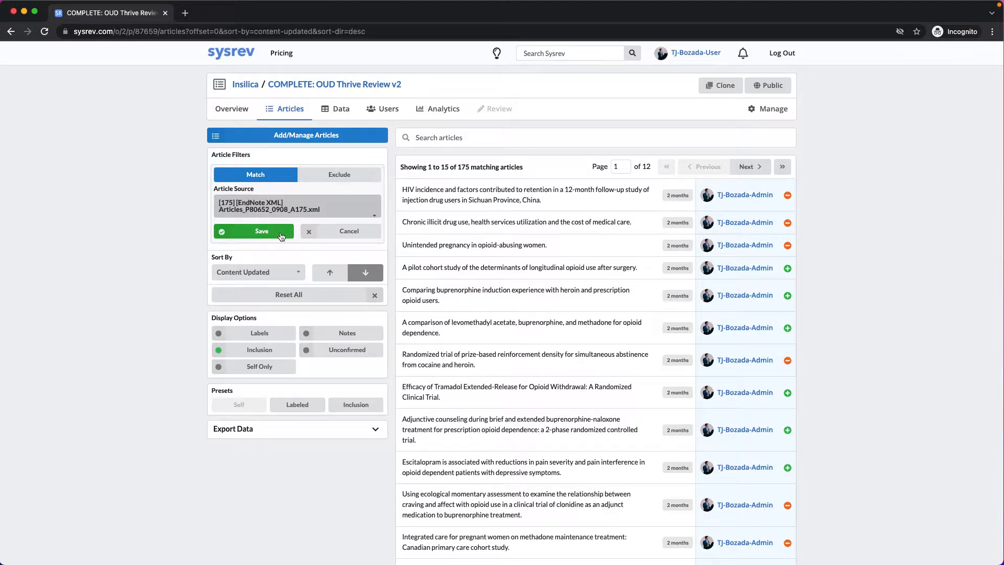
click(281, 236)
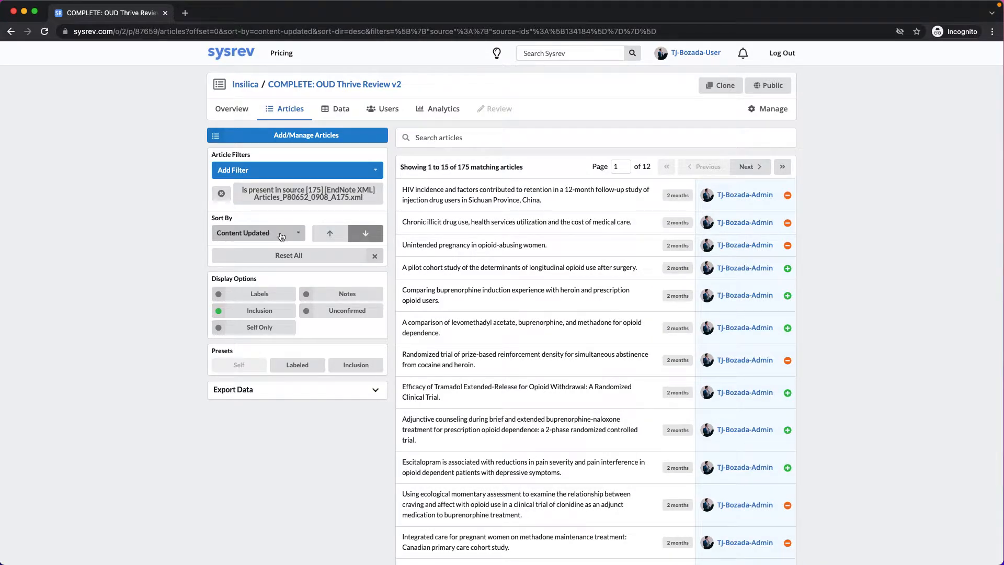
Step: Switch the source filter from matching to excluding the EndNote XML source, save it, and remove the filter
click(274, 195)
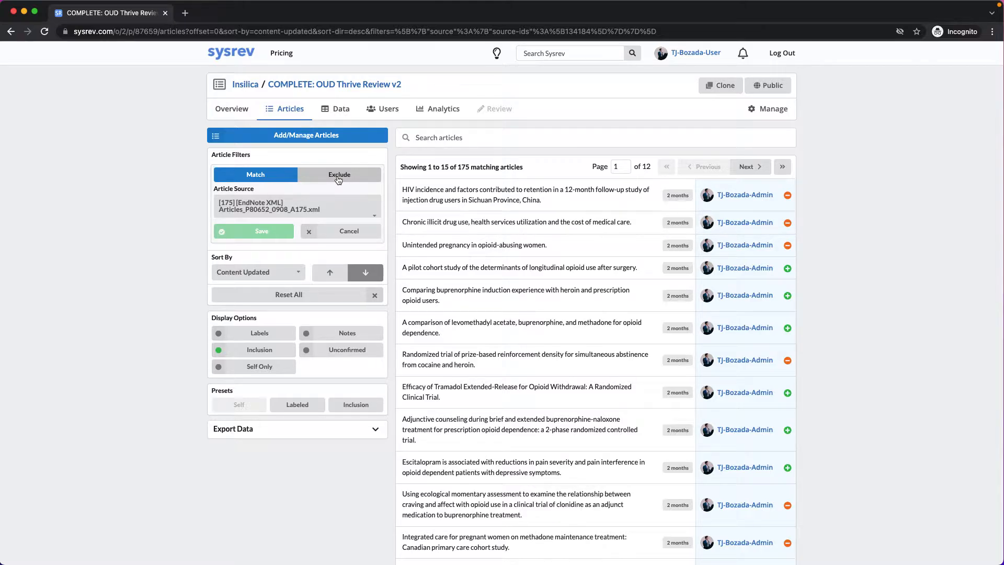
click(338, 180)
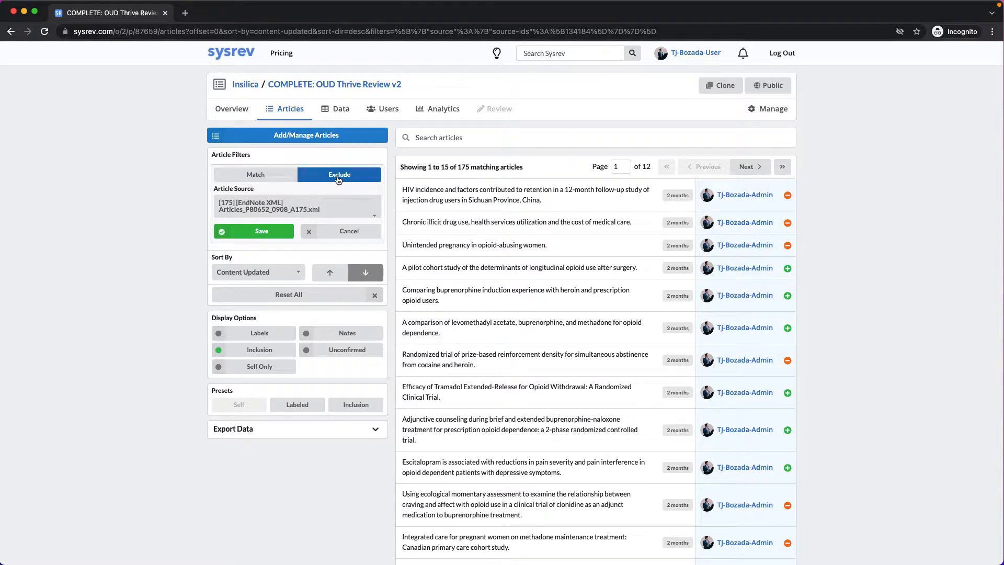
click(278, 232)
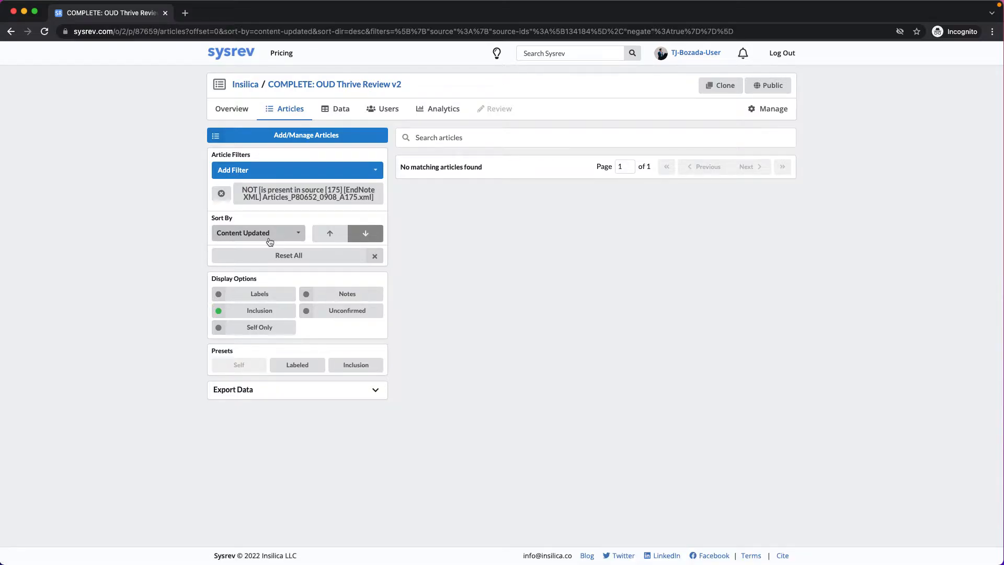
click(221, 194)
Step: Add a label filter matching articles whose Include label was answered true by the project's admin reviewer
click(260, 174)
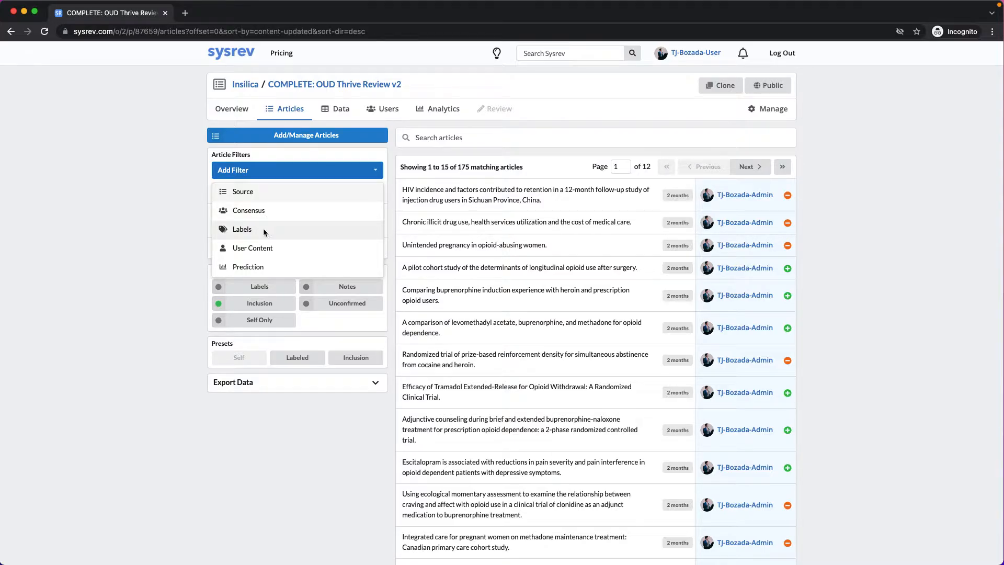
click(264, 230)
click(255, 203)
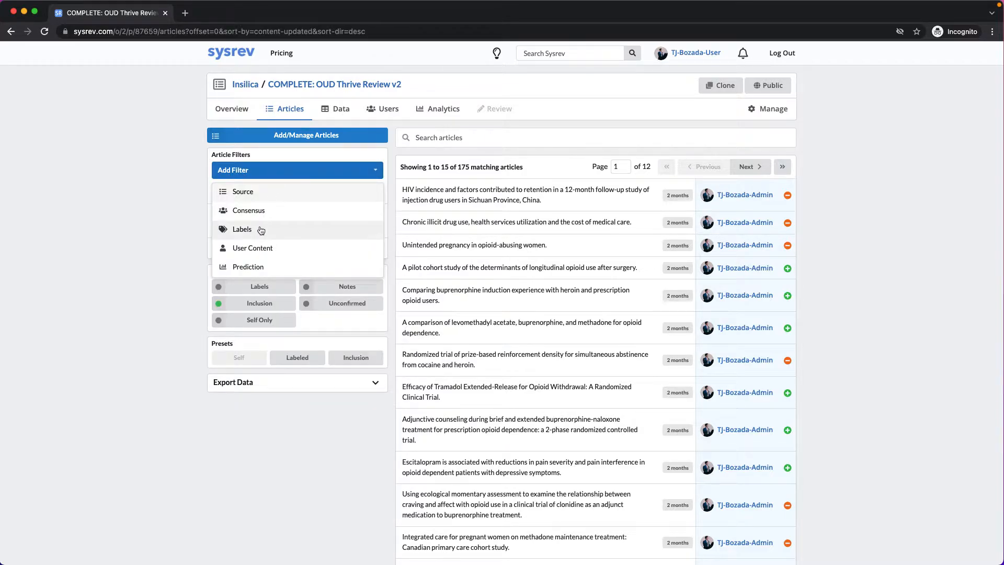
click(260, 229)
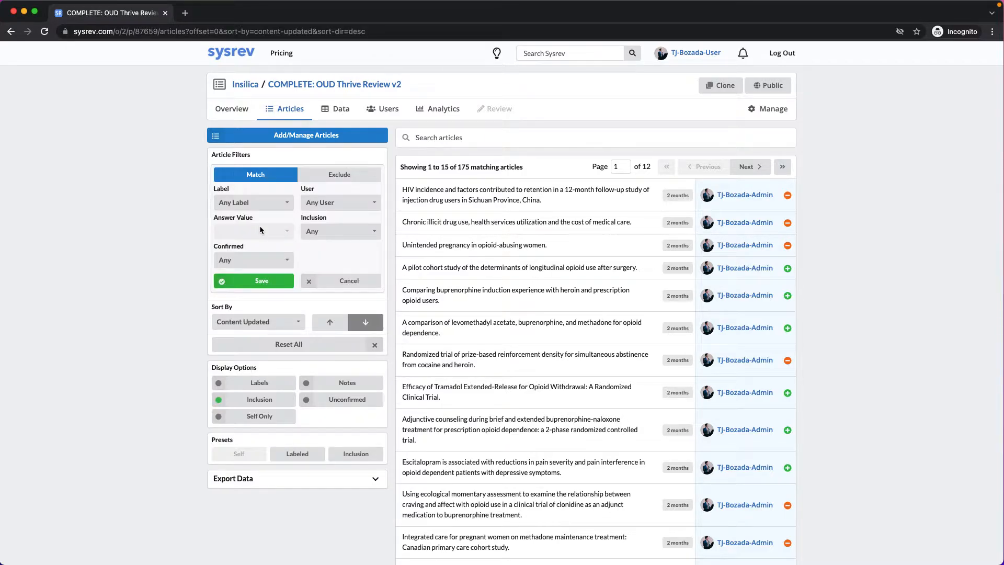
click(254, 205)
click(248, 242)
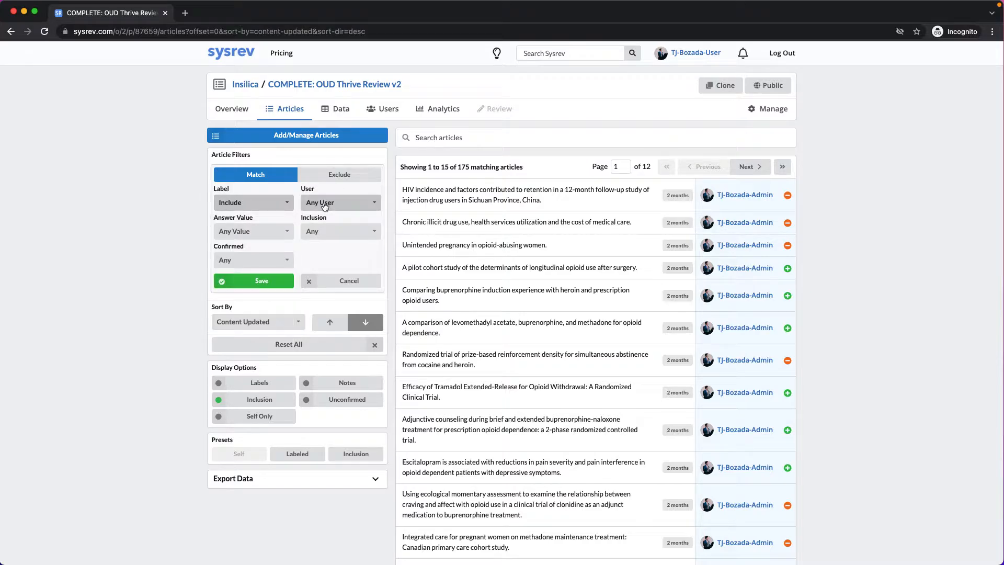
click(325, 206)
click(317, 280)
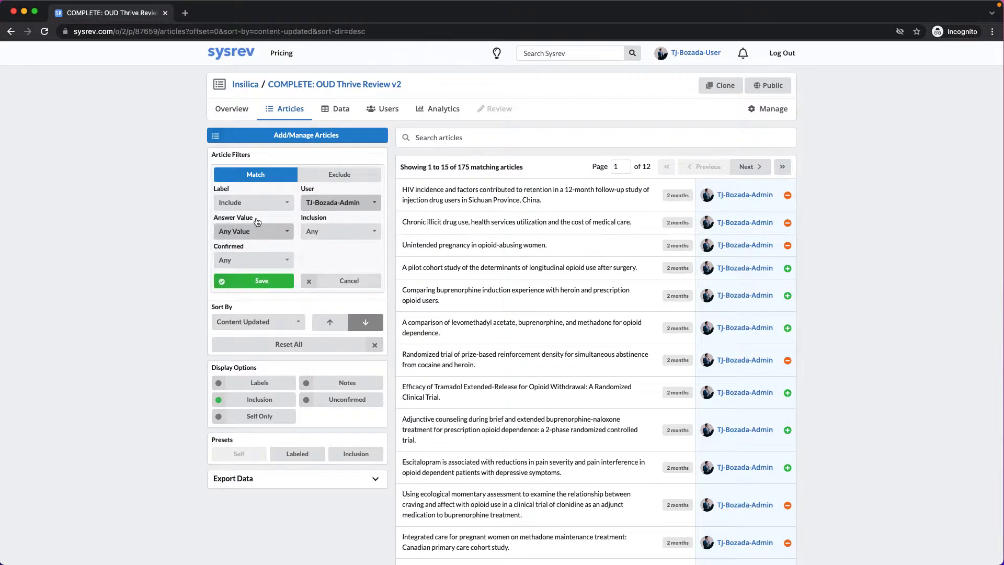
click(254, 230)
click(238, 271)
click(239, 280)
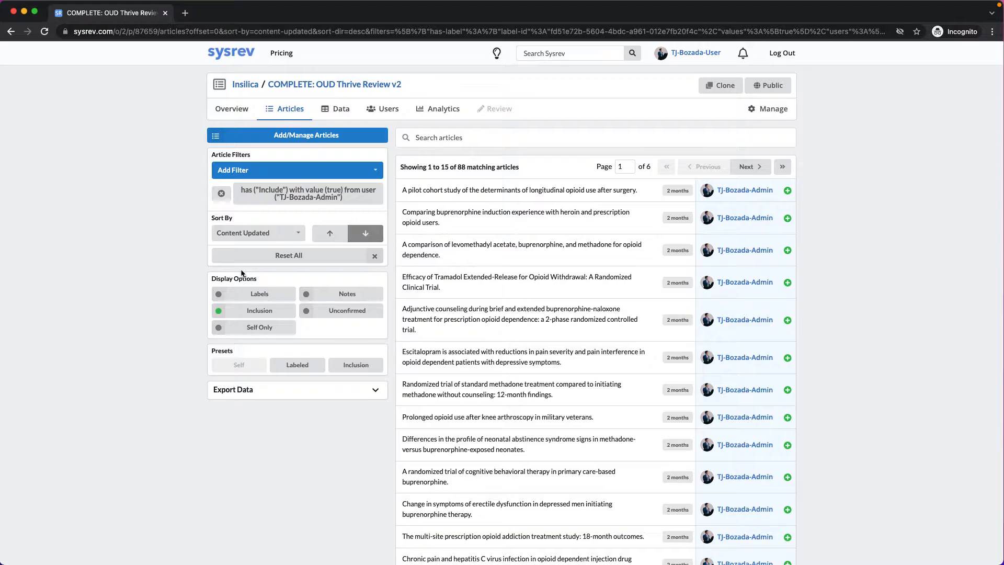
Step: Turn on the display of labels in the article list and look through the label tables of the filtered articles
click(242, 299)
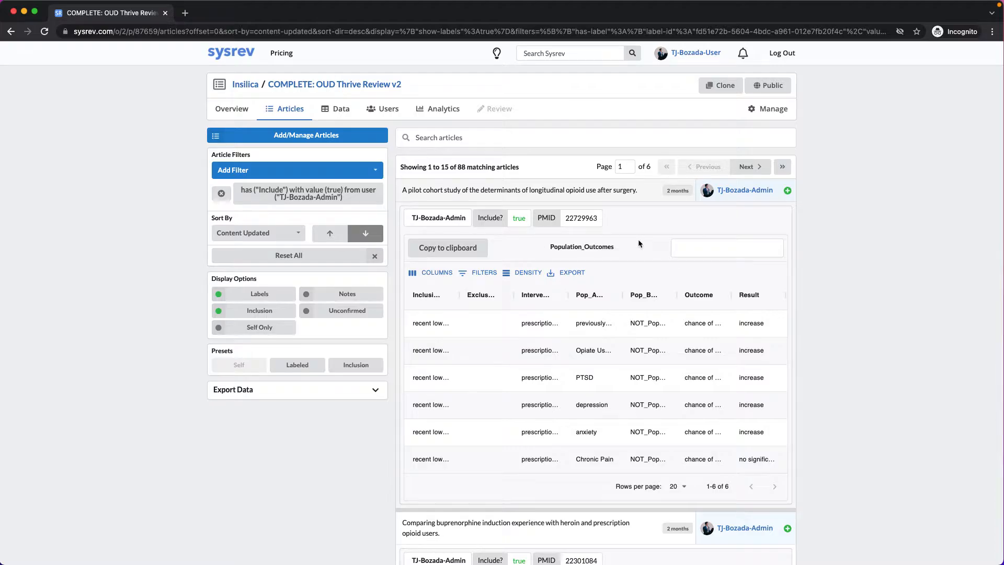
scroll(623, 241, down, 2)
scroll(625, 246, down, 7)
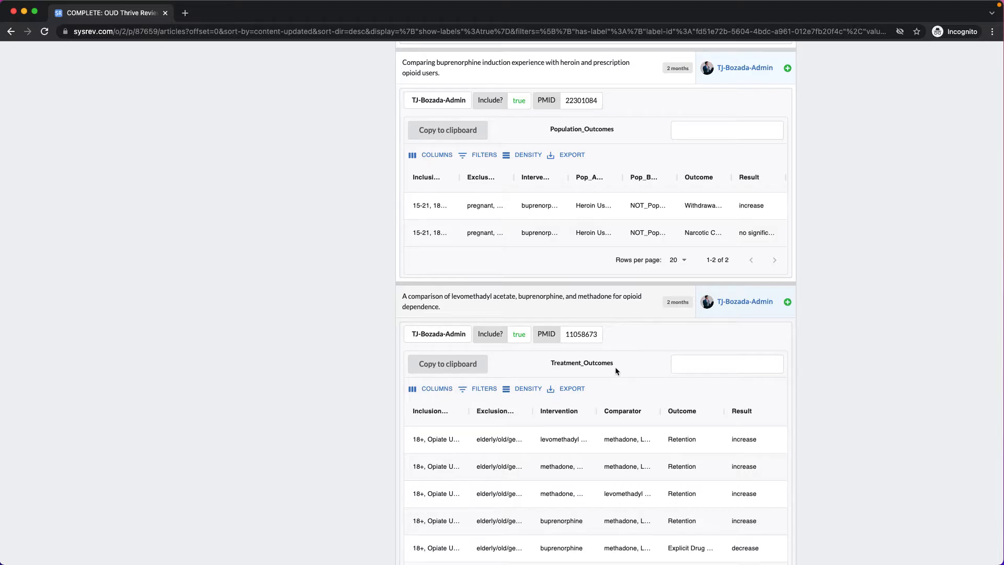
scroll(616, 370, up, 9)
scroll(616, 372, up, 1)
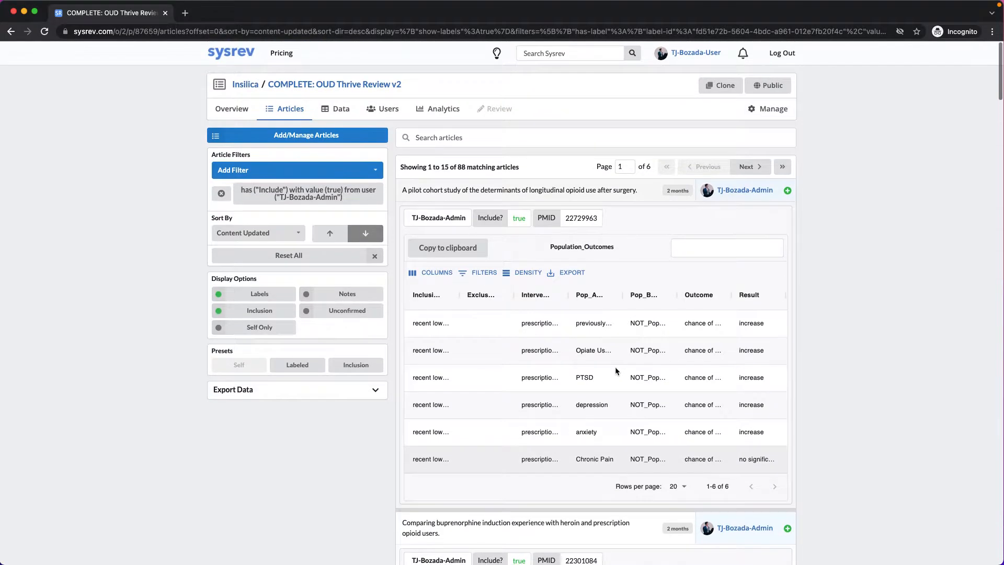
Step: Change the existing Include filter's label to Treatment_Outcomes, keeping the same reviewer, and save it
click(267, 191)
click(257, 204)
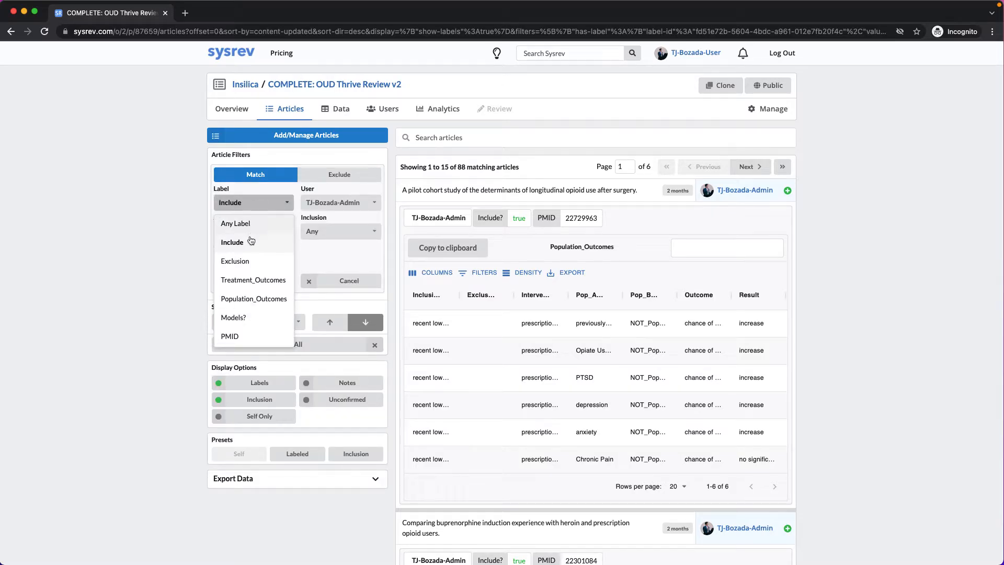
click(253, 279)
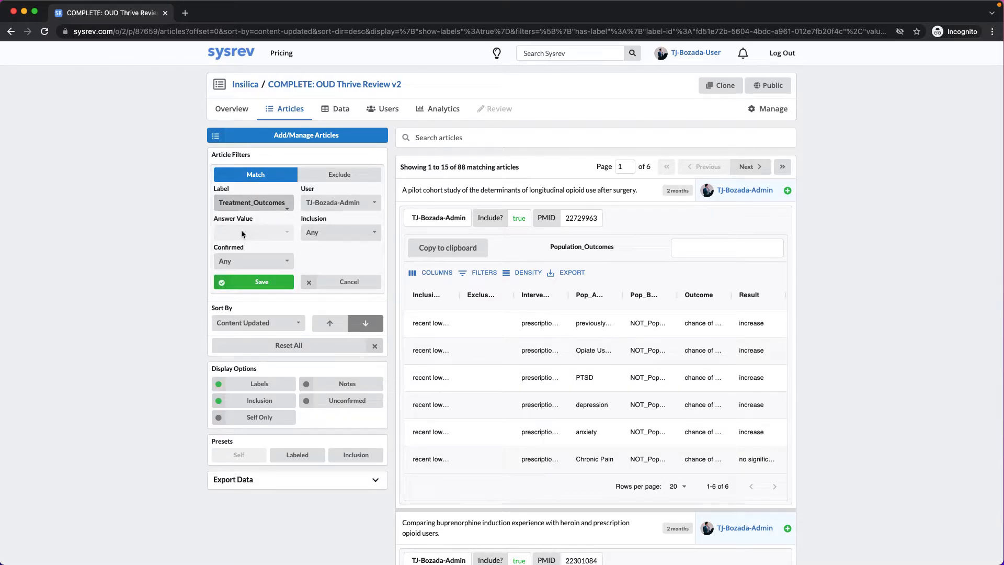
click(249, 281)
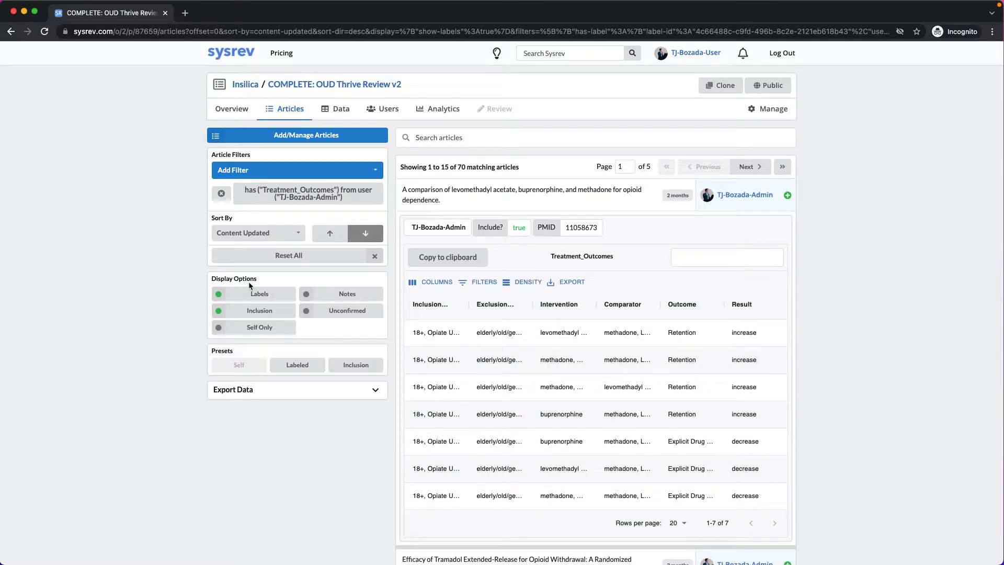
Step: Add a second label filter matching articles that have a Population_Outcomes label from any user
click(280, 172)
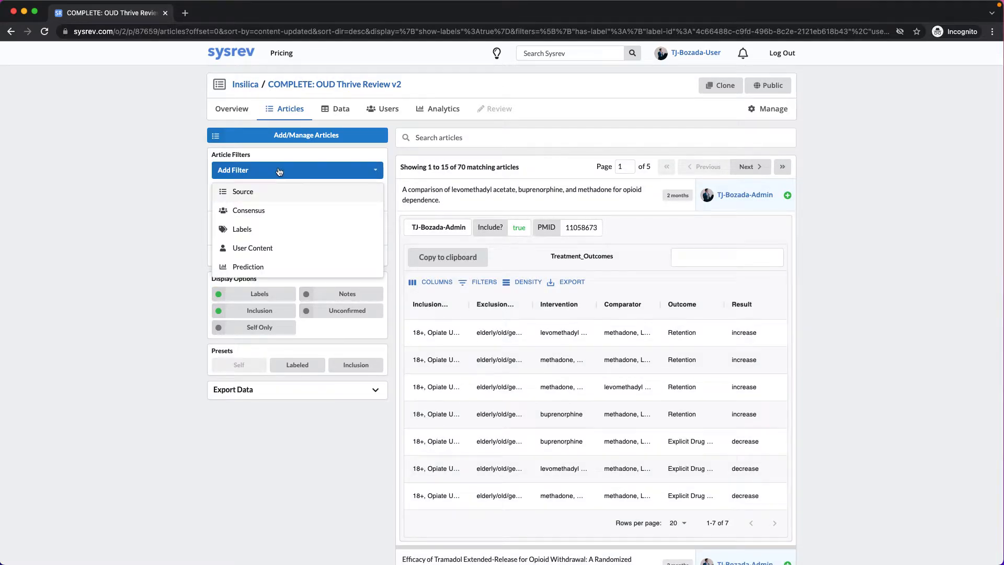
click(257, 231)
click(255, 203)
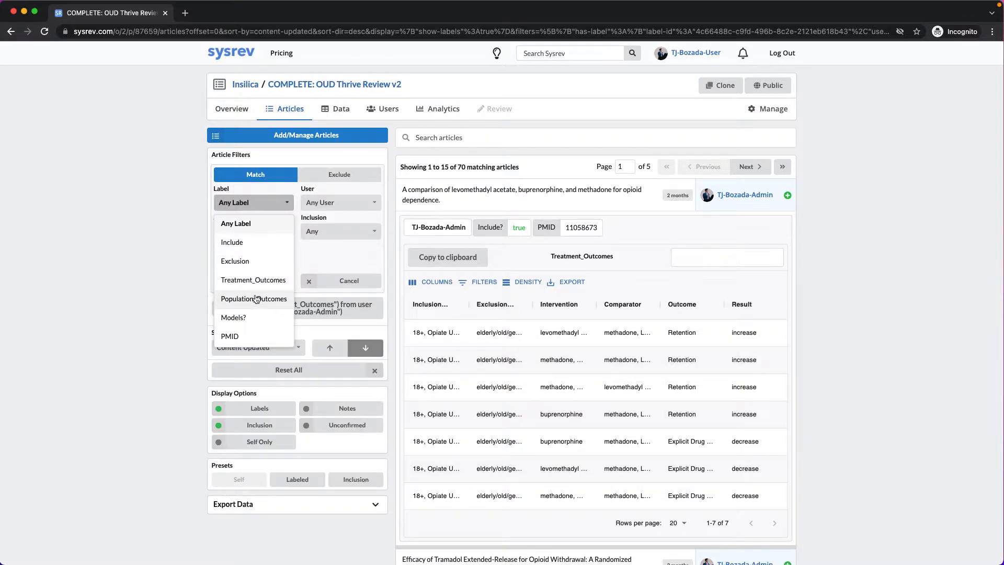
click(256, 298)
click(252, 283)
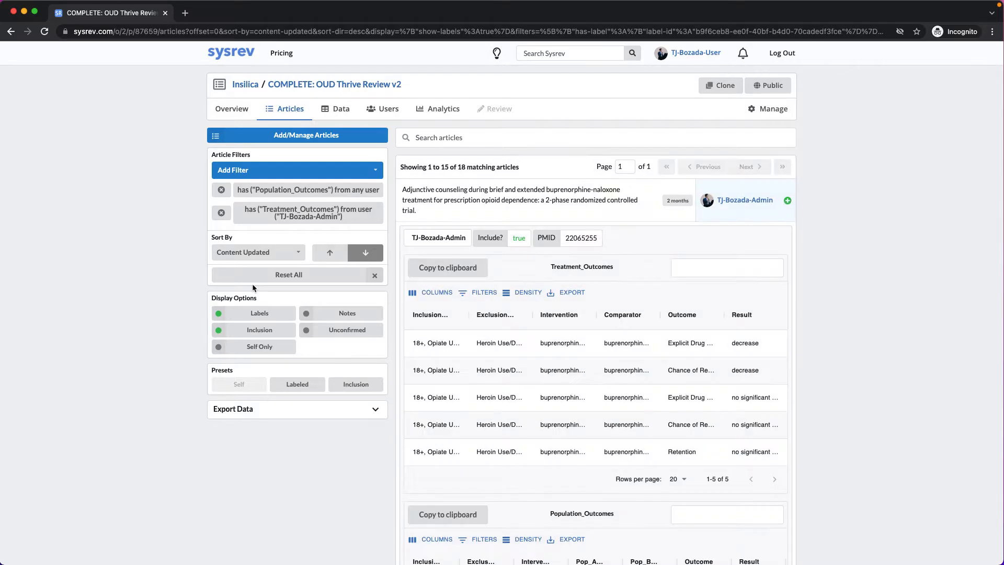
Step: Examine the prediction histogram for the Inclusion model on the project's overview page
click(258, 171)
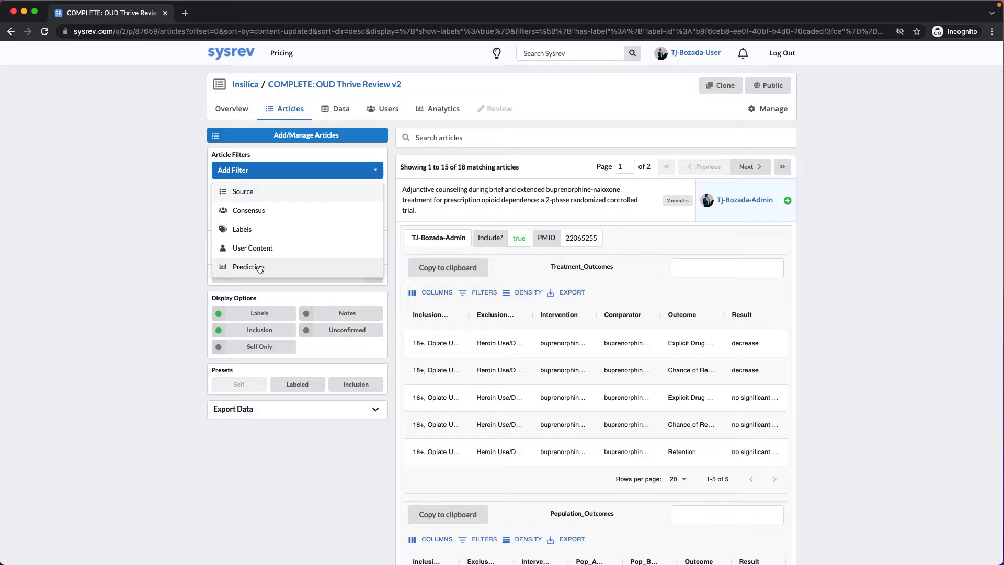
click(232, 108)
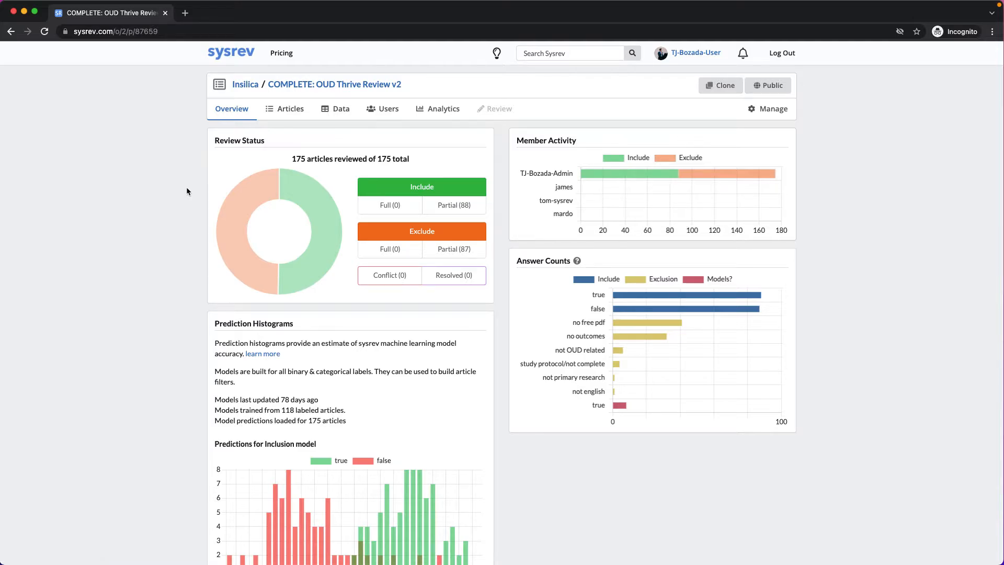
scroll(187, 191, down, 3)
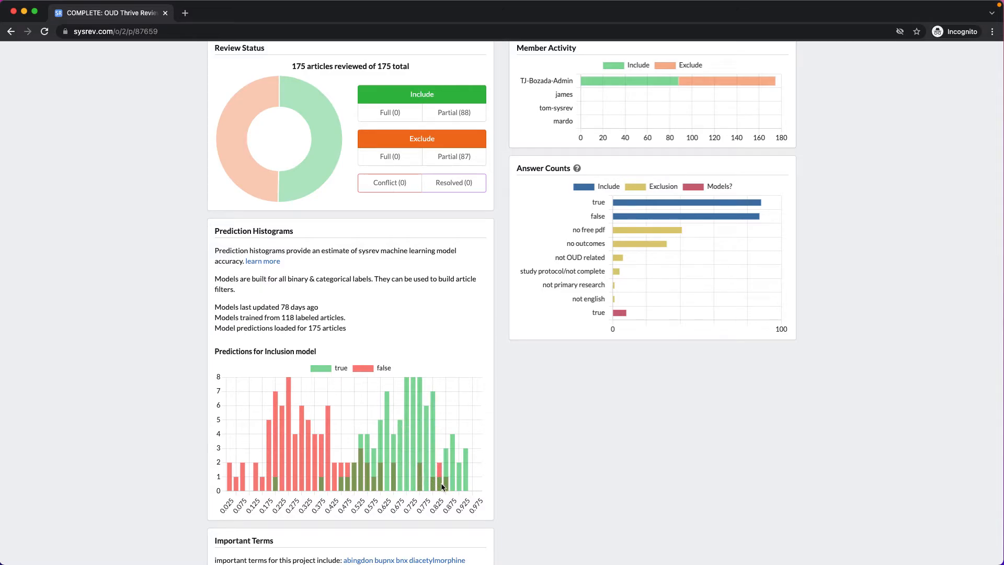
scroll(441, 483, up, 3)
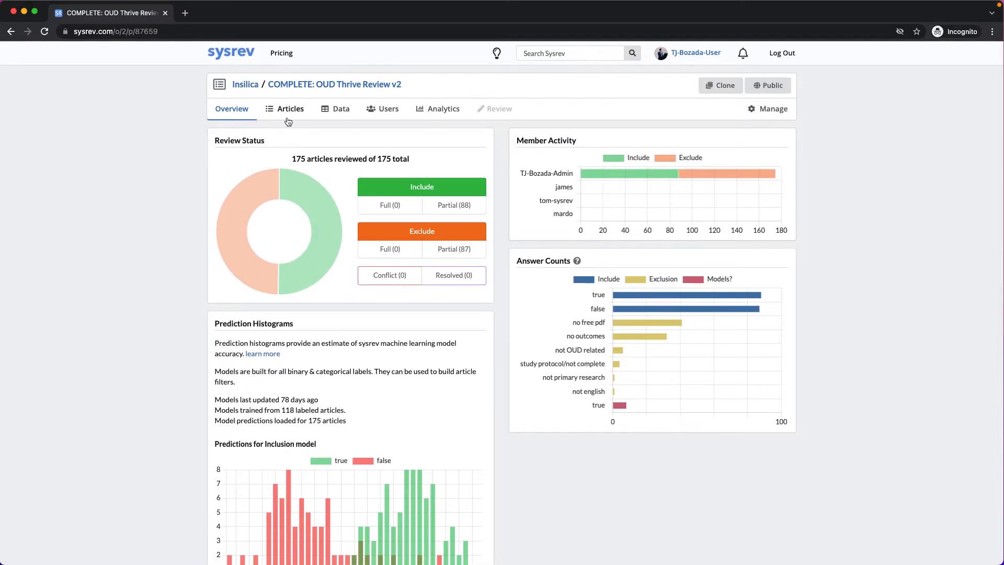
Step: Return to the project's article list and remove the Treatment_Outcomes and Population_Outcomes label filters
click(288, 120)
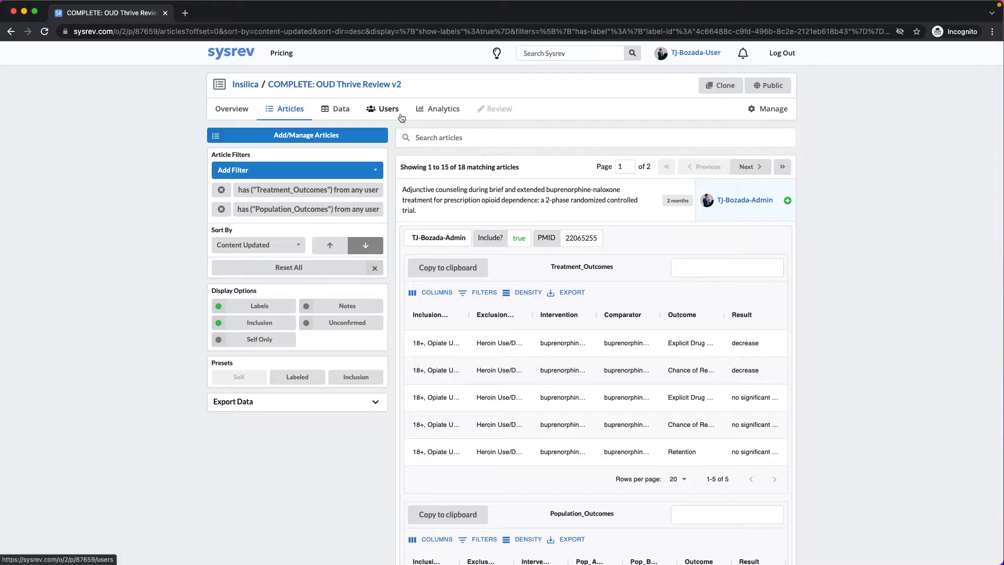
click(221, 190)
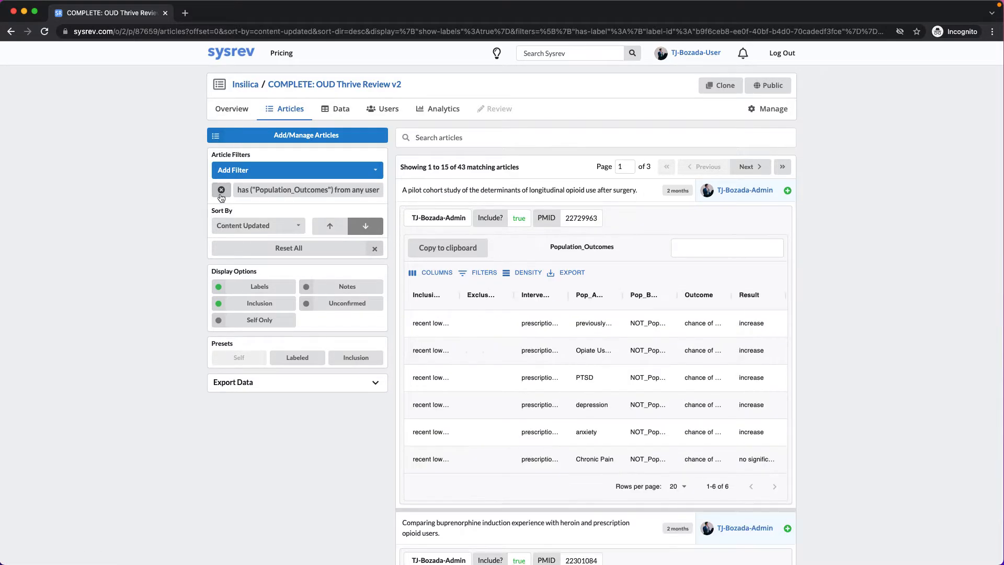
click(222, 190)
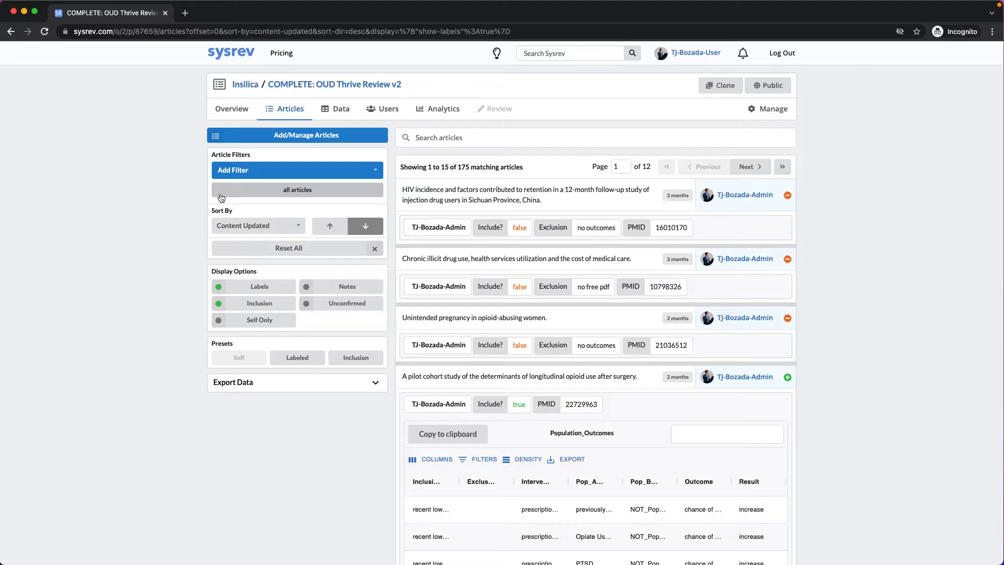
Step: Add a prediction filter matching articles with a prediction score above 75% for the Include label answered Yes
click(237, 176)
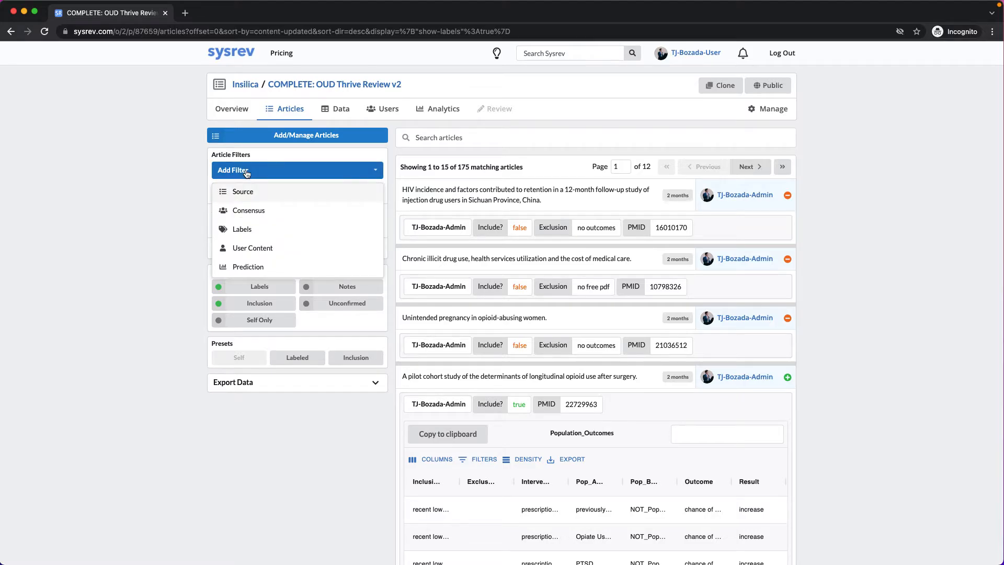
click(239, 267)
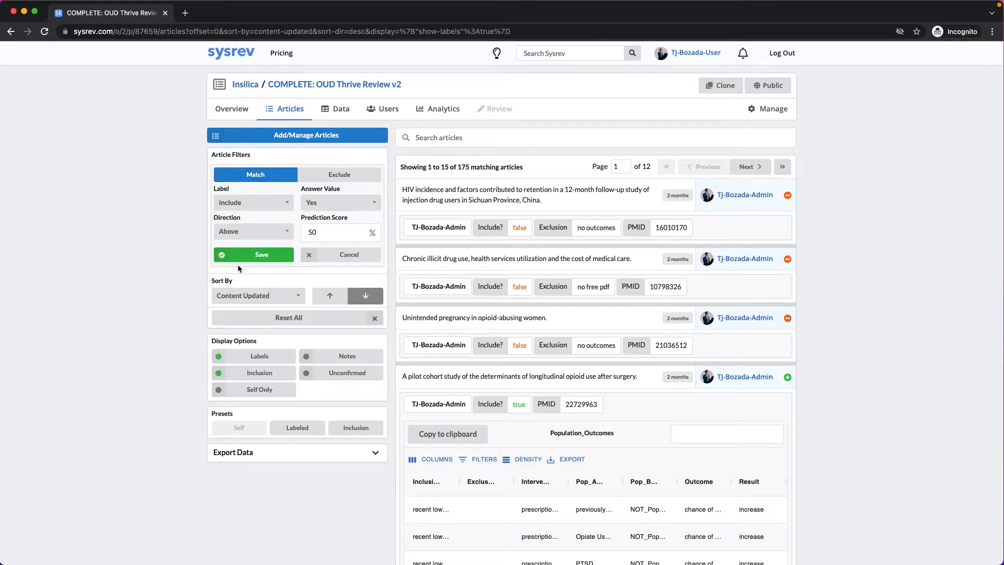
click(323, 238)
drag(322, 239, 302, 231)
text(75)
click(257, 254)
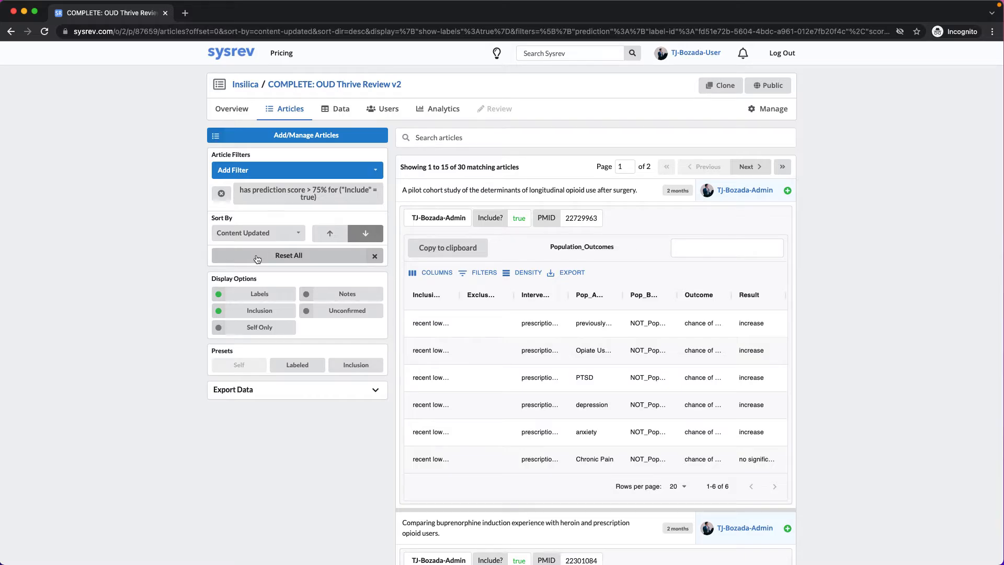
Step: Add a label filter matching articles whose Include label was answered No by the project's admin reviewer
click(275, 171)
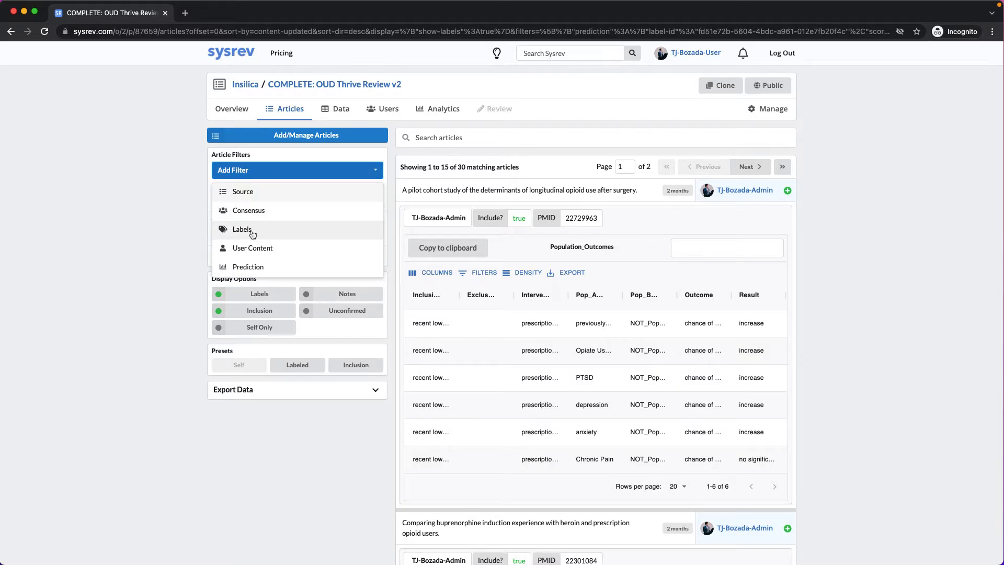
click(246, 230)
click(258, 203)
click(246, 243)
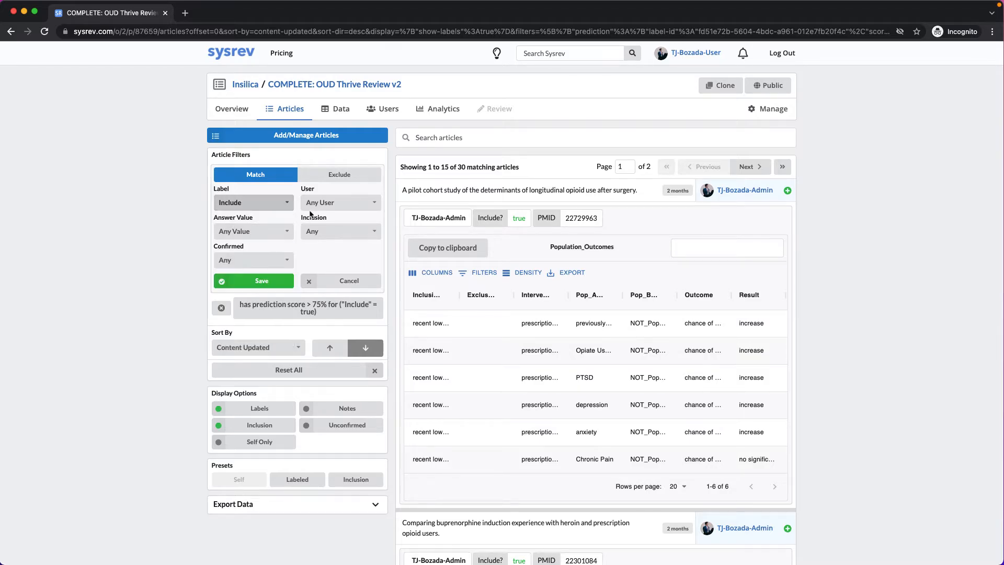
click(320, 202)
click(314, 278)
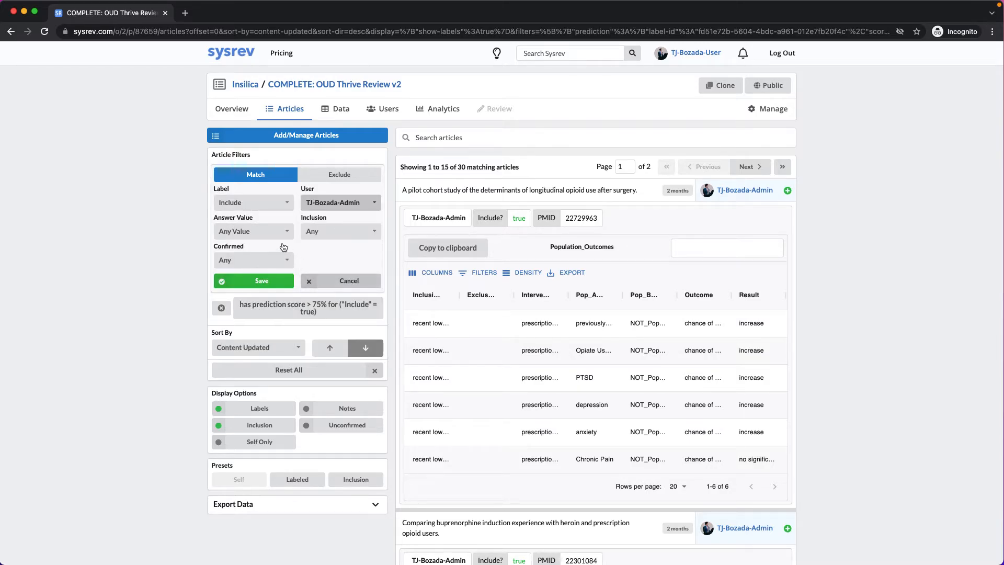
click(265, 232)
click(247, 286)
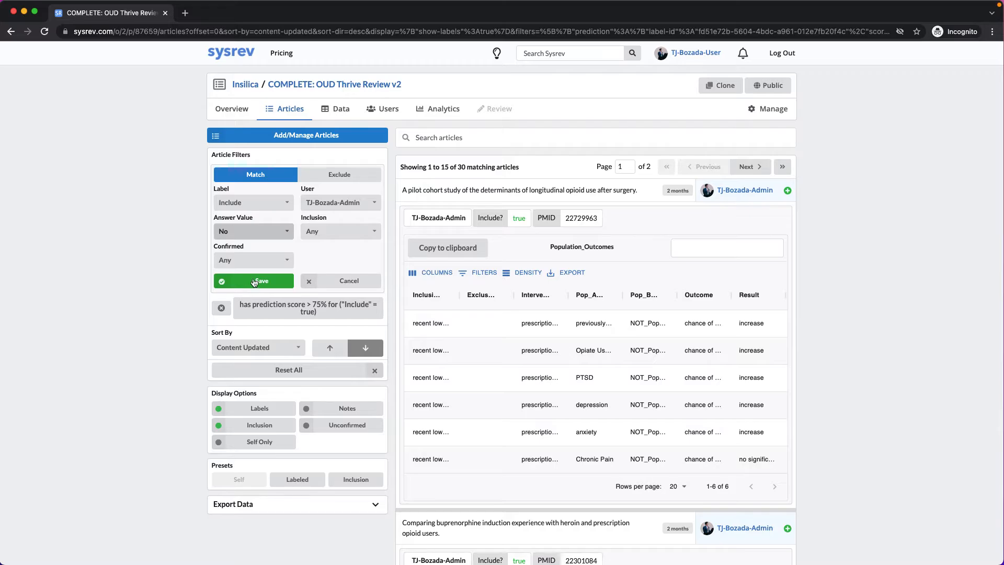
click(254, 283)
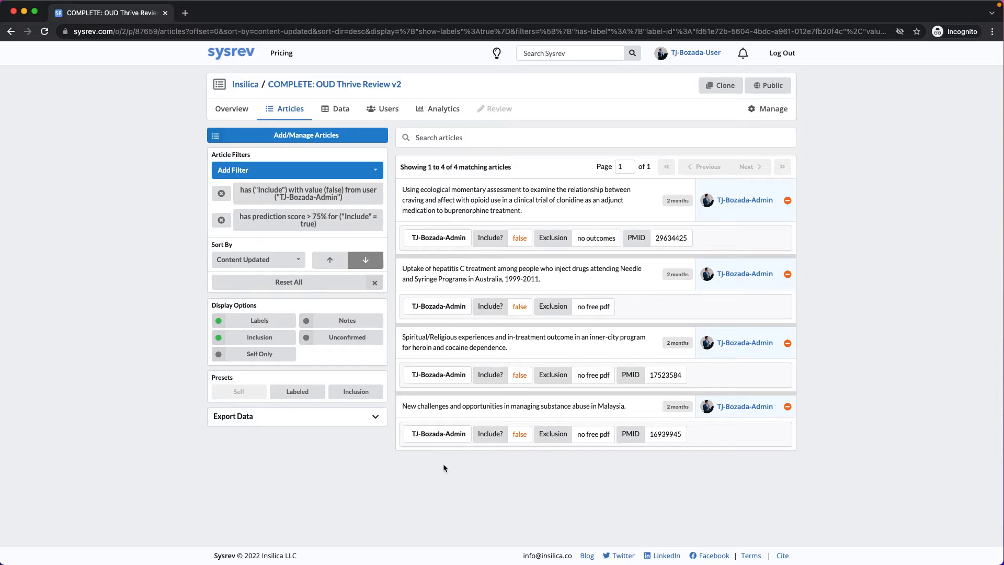
Step: Expand the export data options for the filtered articles and remove both the prediction and Include label filters
click(345, 419)
scroll(340, 422, down, 1)
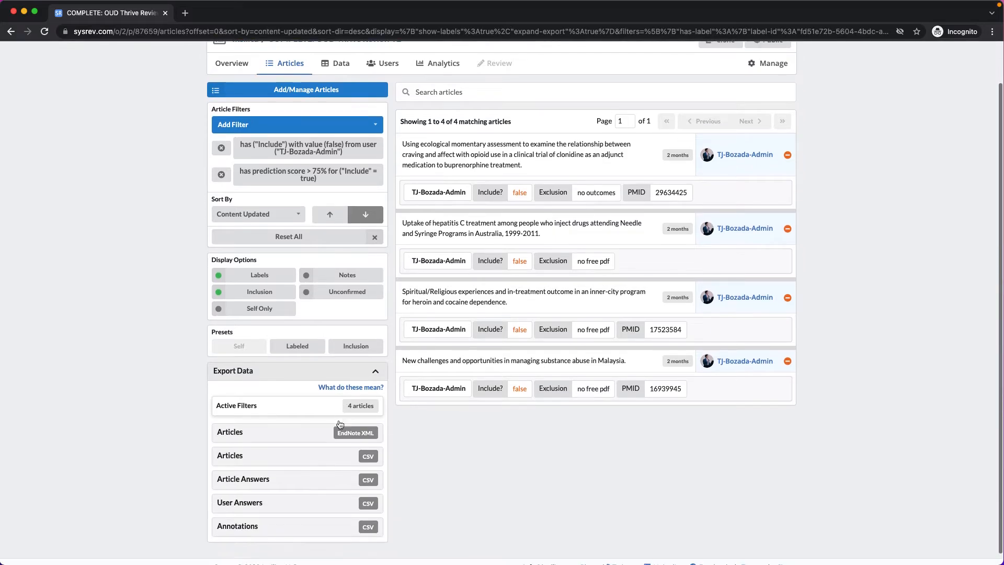
scroll(340, 424, down, 1)
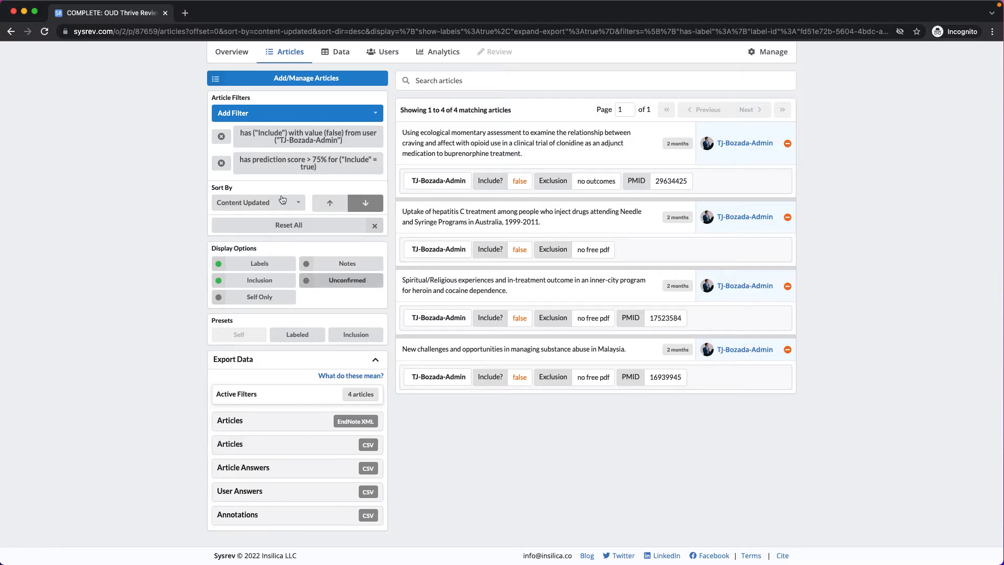
click(221, 163)
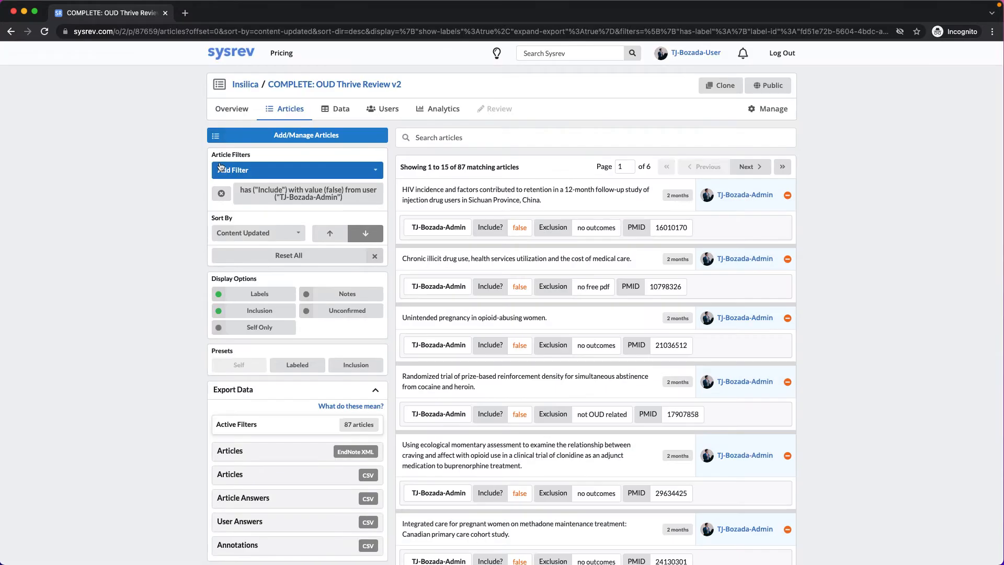
click(221, 194)
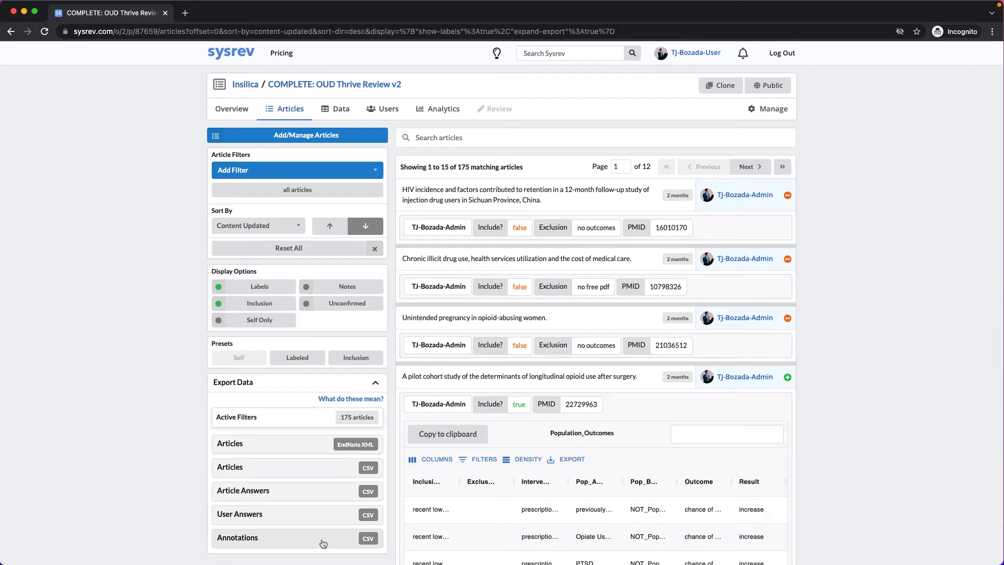
Step: Open the project's export page and select Population_Outcomes as the group label for the Group Label CSV export
click(768, 111)
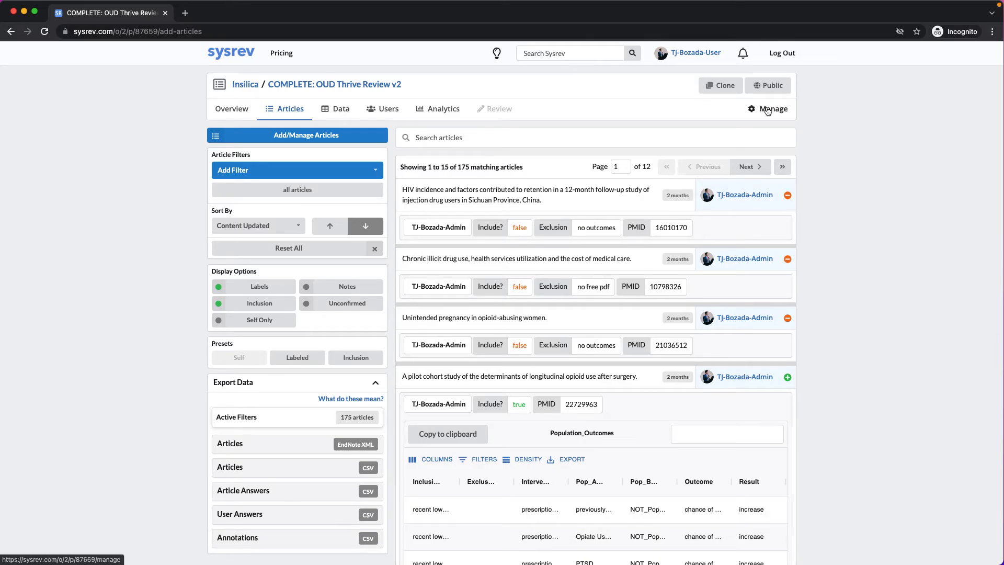
click(373, 131)
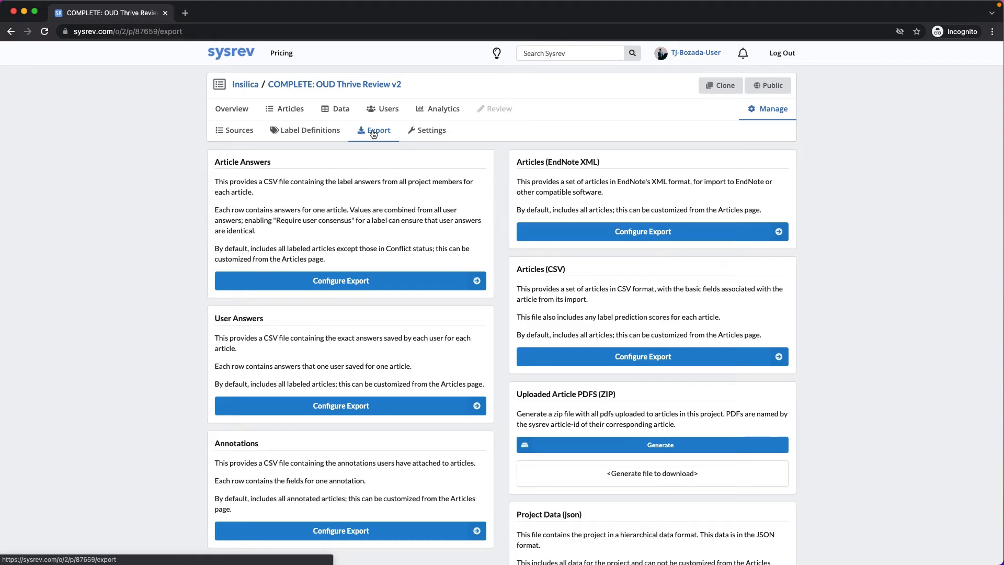
scroll(382, 182, down, 5)
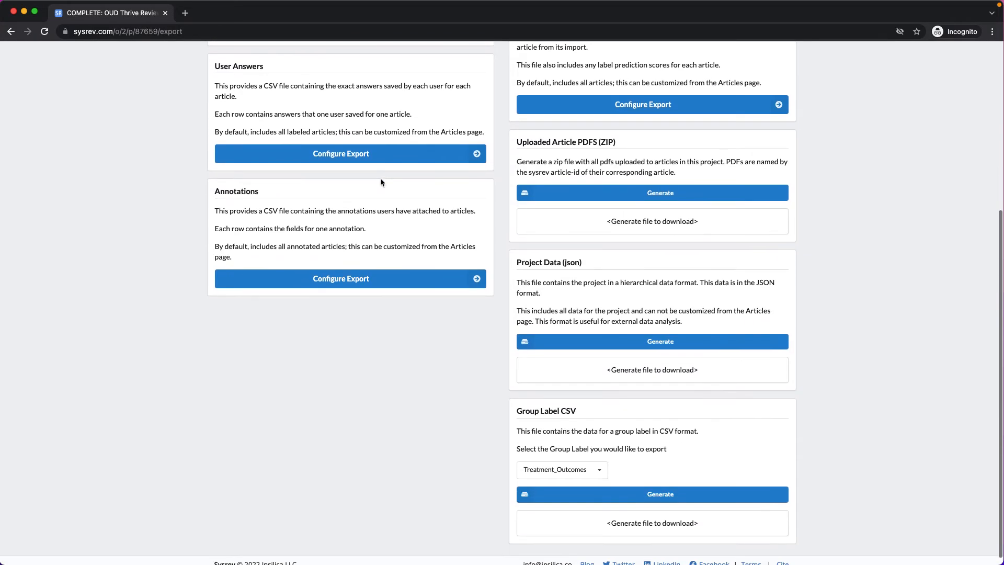
scroll(381, 181, down, 1)
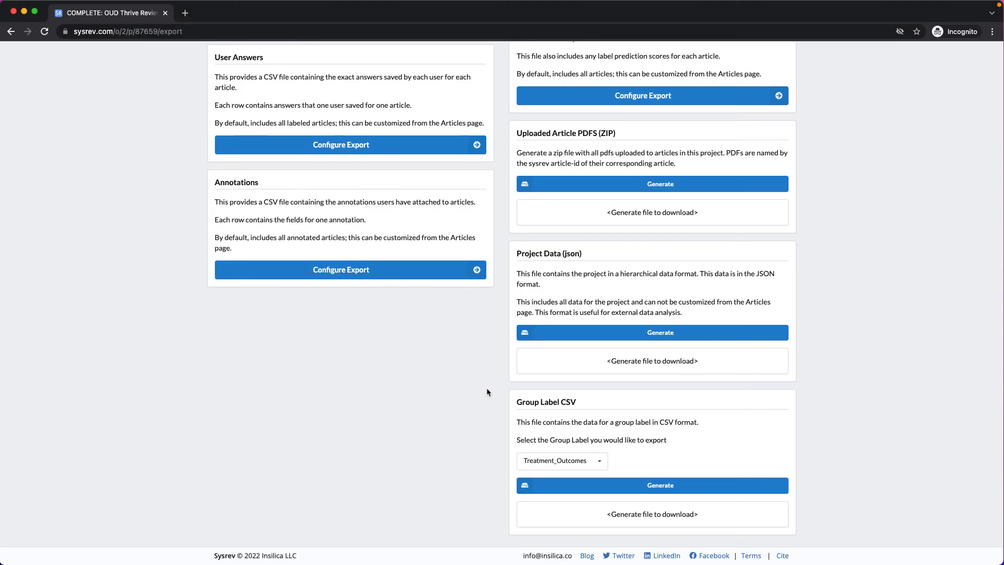
click(565, 466)
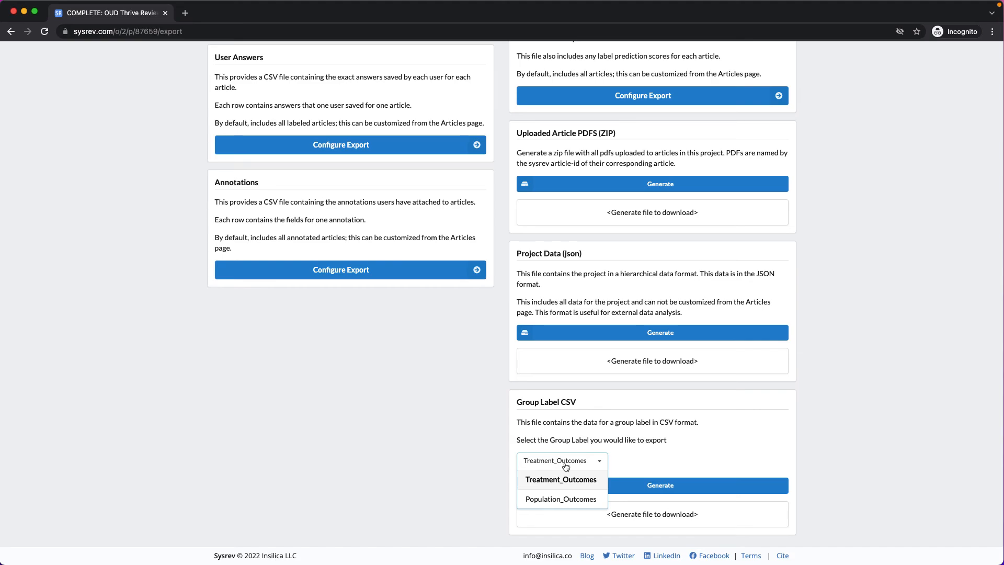
click(560, 499)
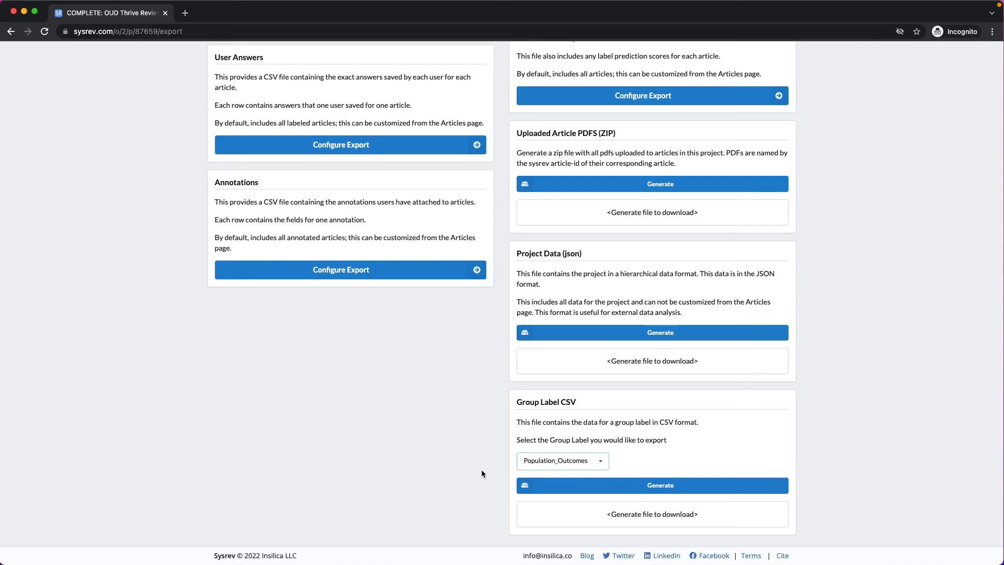